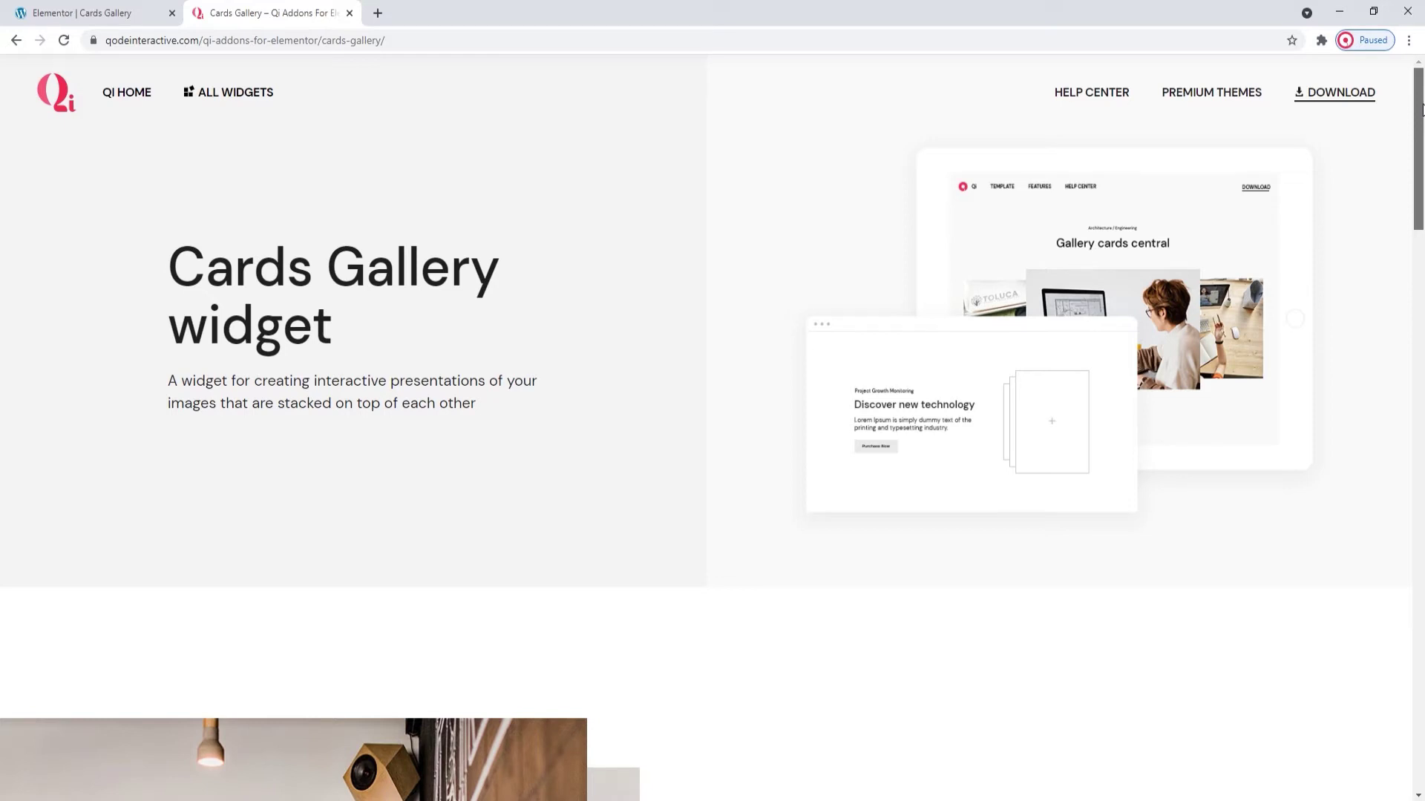
Shuffle the Shuffle right demo forward and back to the man reading.
{"action": "left_click_drag", "start_coordinate": [1422, 110], "coordinate": [1421, 216]}
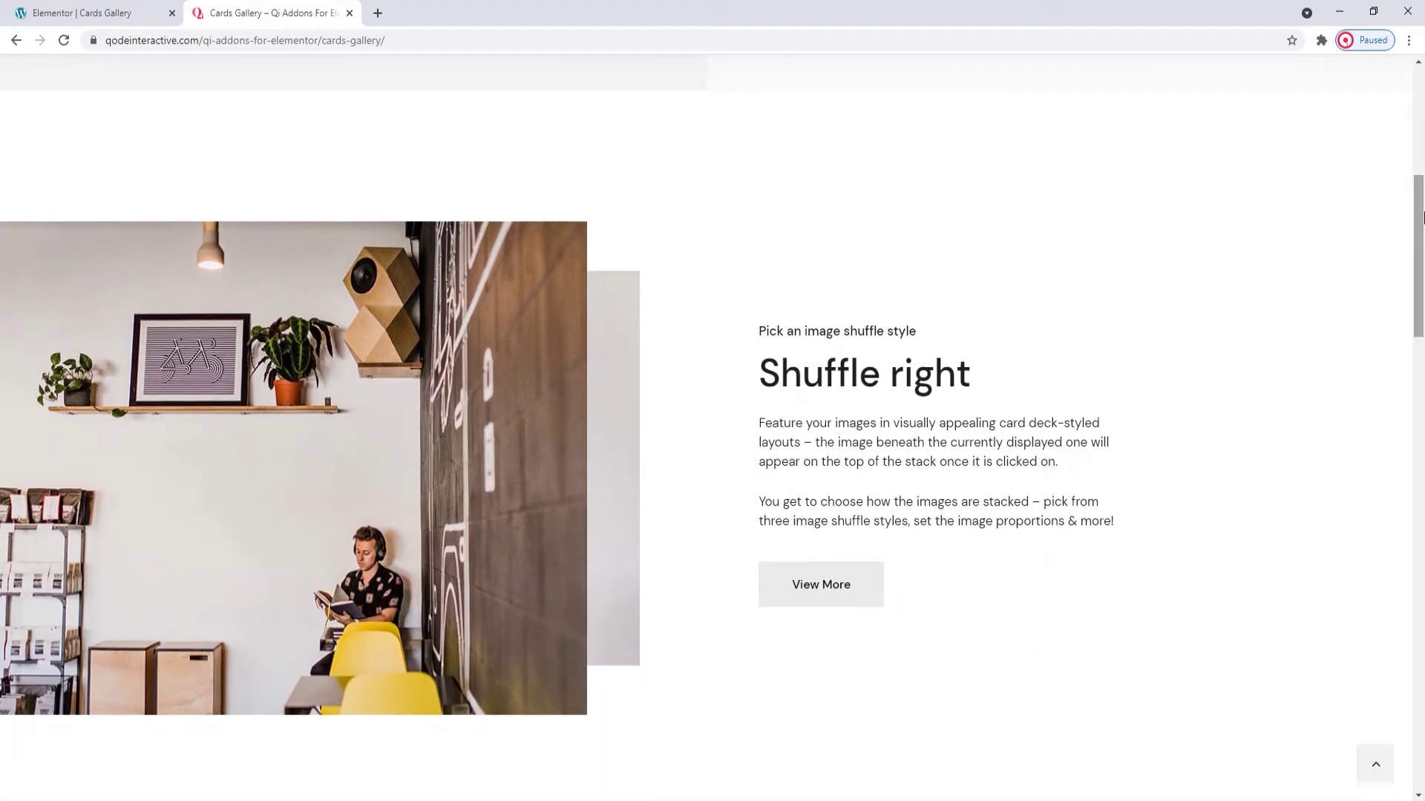
{"action": "left_click", "coordinate": [634, 465]}
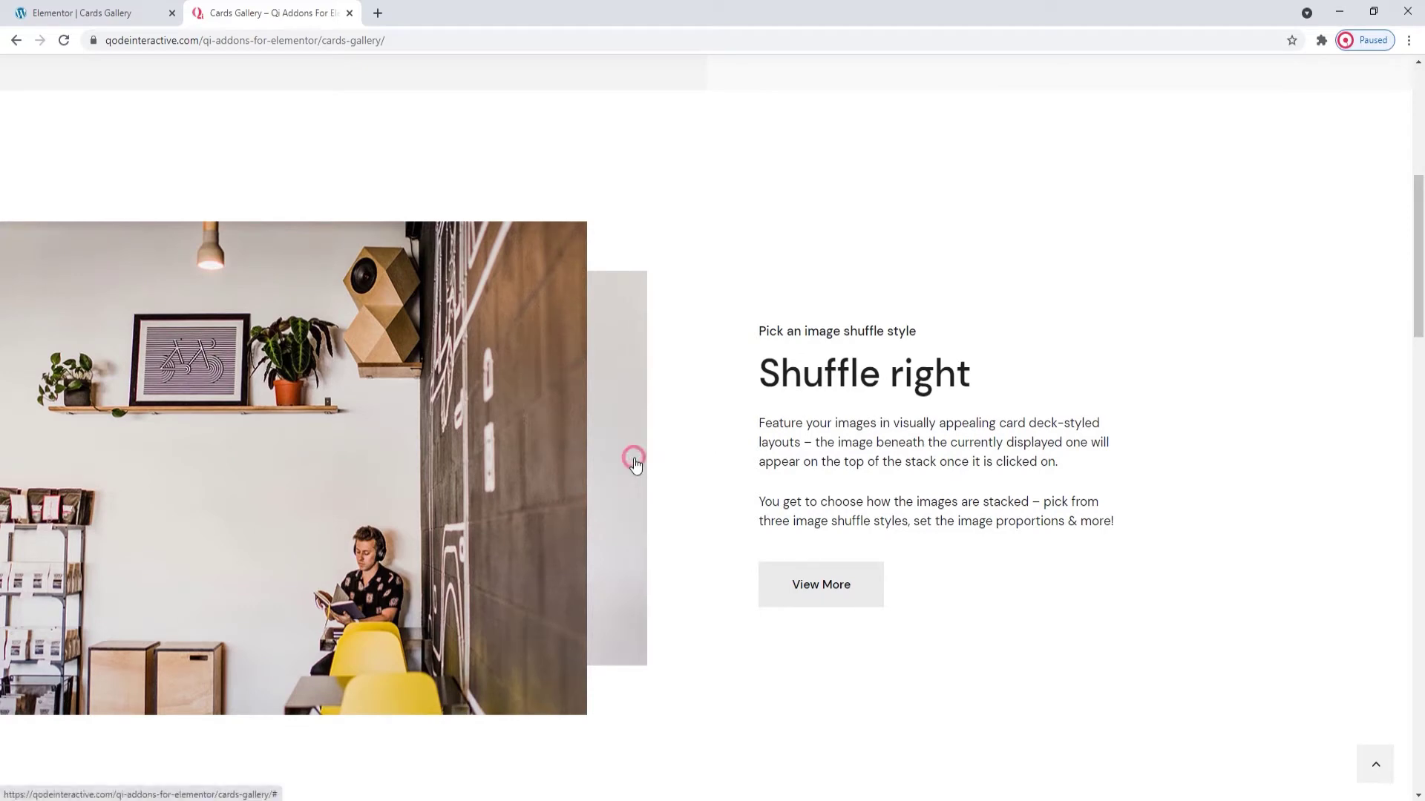
{"action": "left_click", "coordinate": [635, 464]}
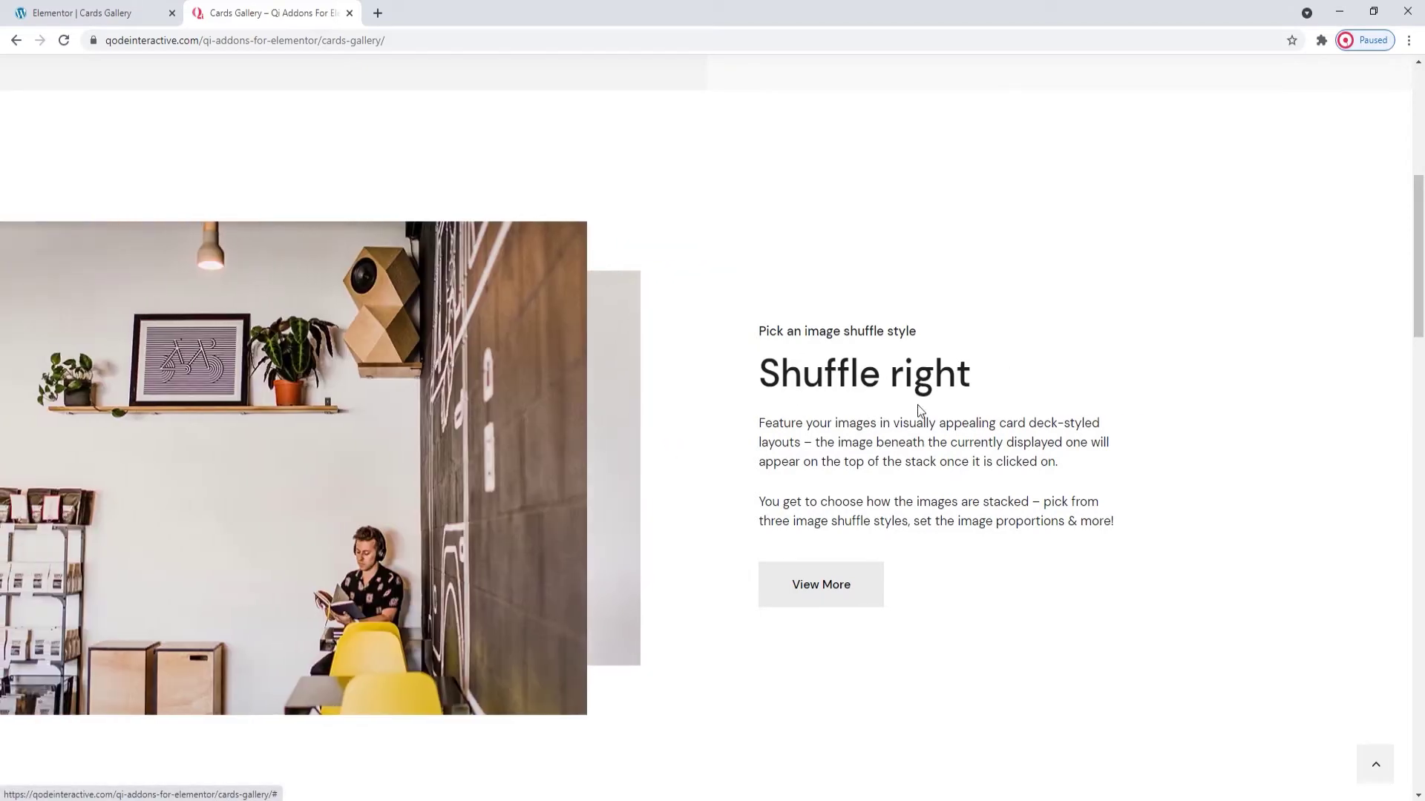
Shuffle the Shuffle left and right demo from both sides, bringing the desk and monitor photos forward.
{"action": "left_click_drag", "start_coordinate": [1422, 268], "coordinate": [1422, 436]}
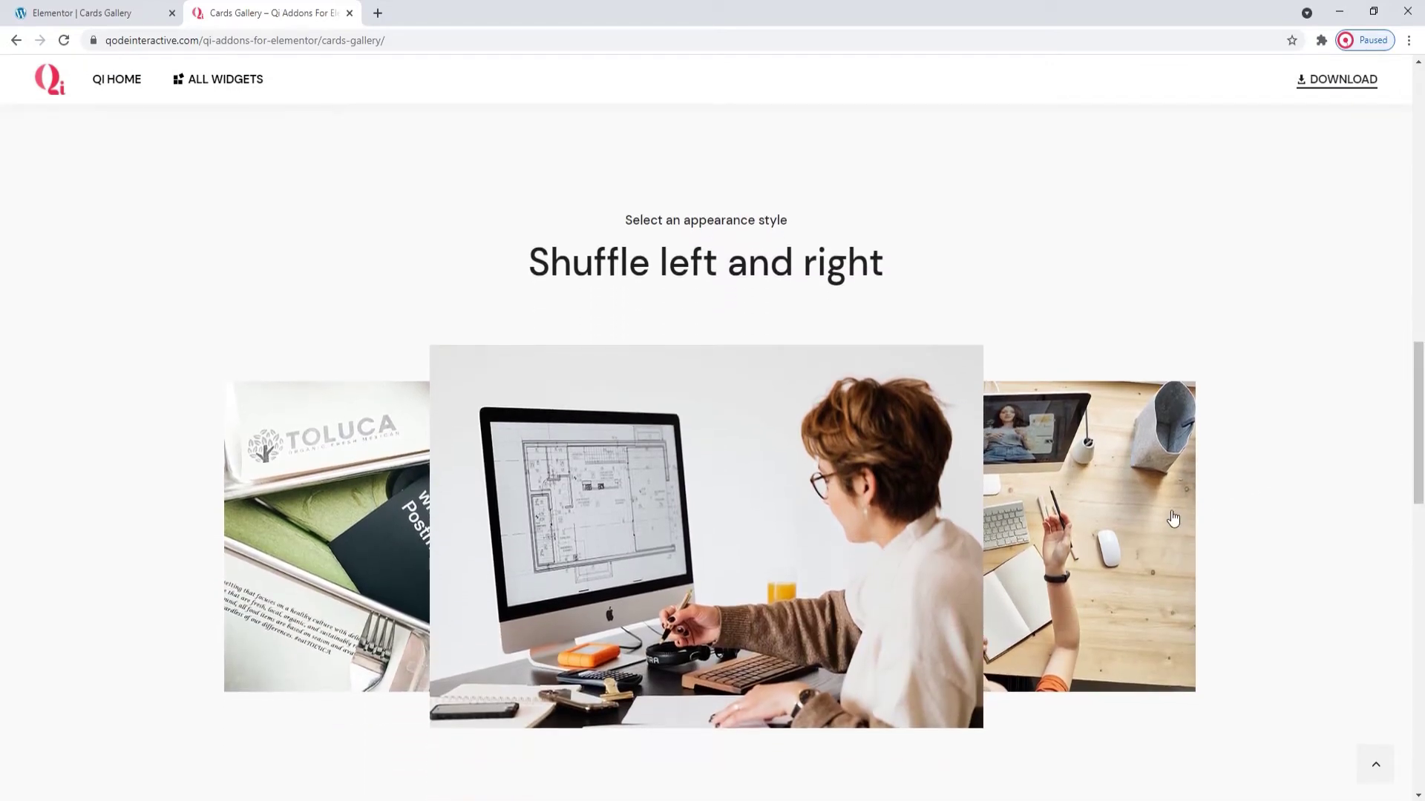
{"action": "left_click", "coordinate": [1173, 518]}
{"action": "left_click", "coordinate": [1173, 518]}
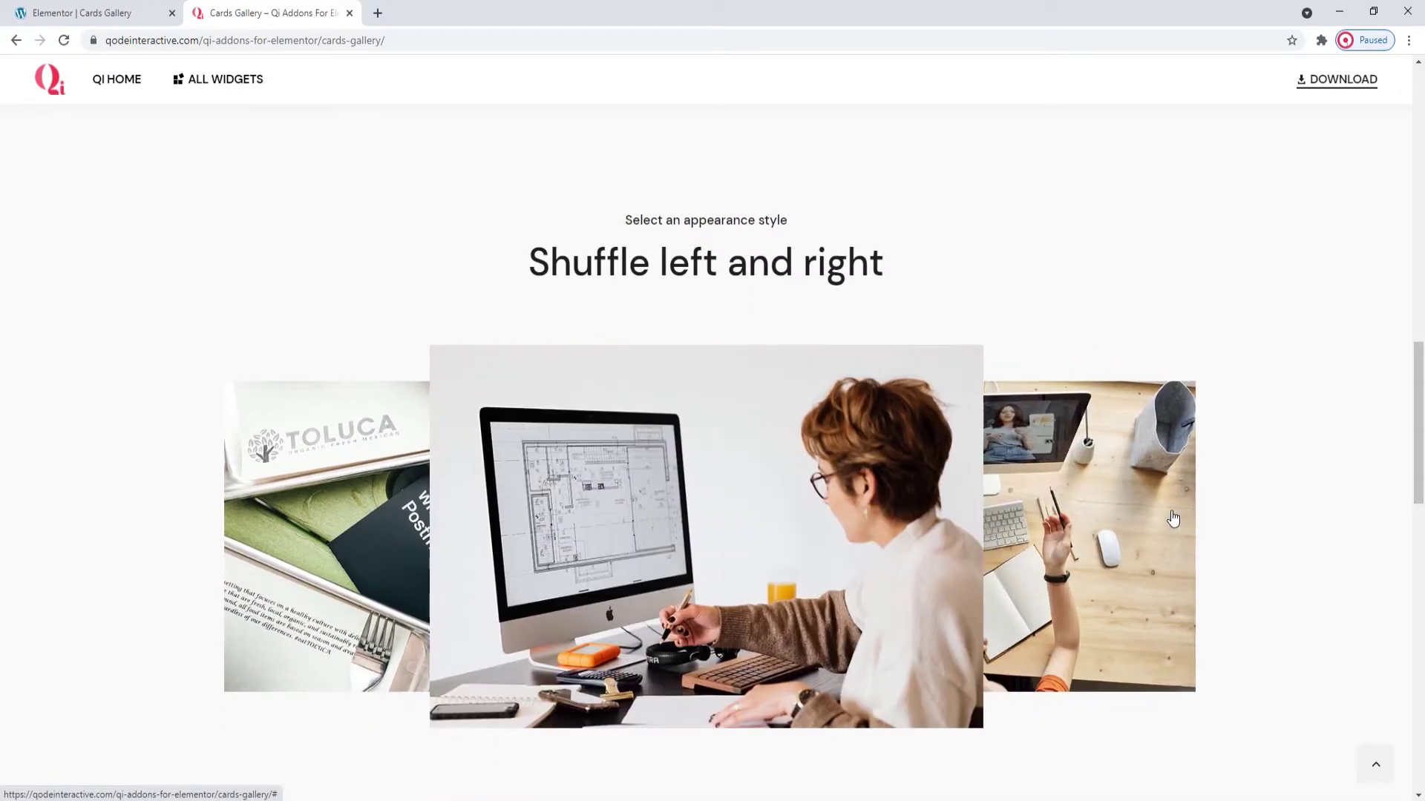
{"action": "left_click", "coordinate": [352, 514]}
{"action": "left_click", "coordinate": [350, 509]}
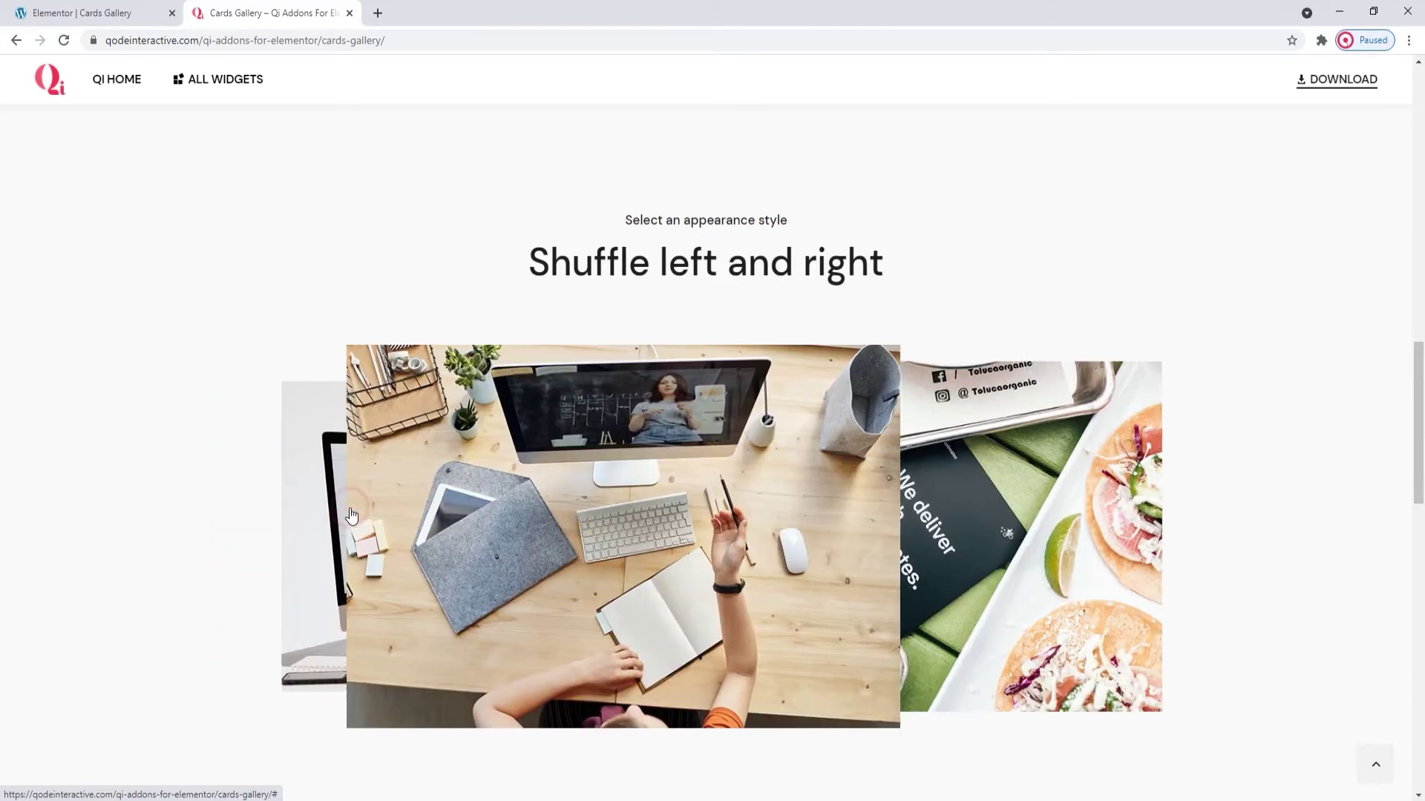
Cycle several cards to the front of the Shuffle left demo stack.
{"action": "left_click_drag", "start_coordinate": [1422, 391], "coordinate": [1422, 547]}
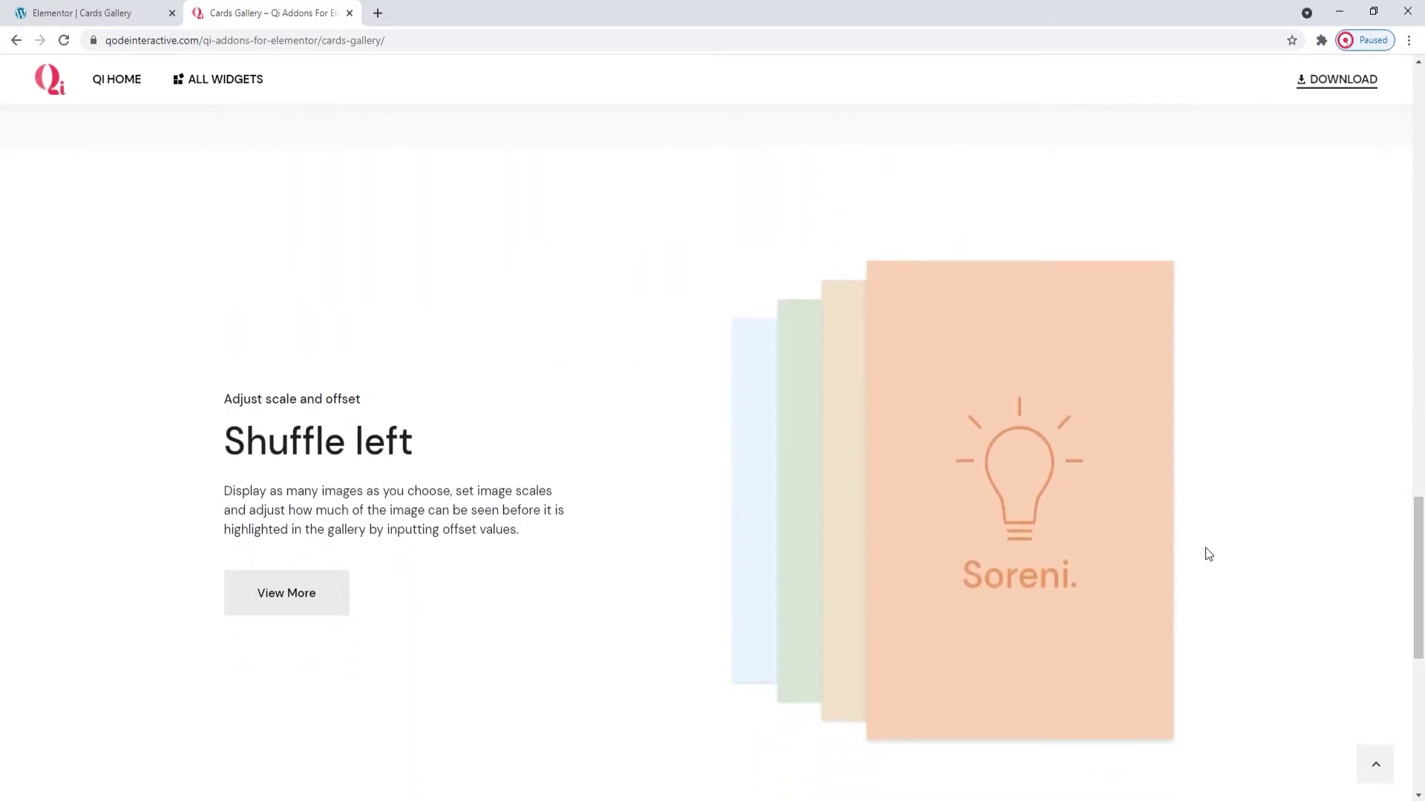
{"action": "left_click", "coordinate": [817, 519]}
{"action": "left_click", "coordinate": [768, 533]}
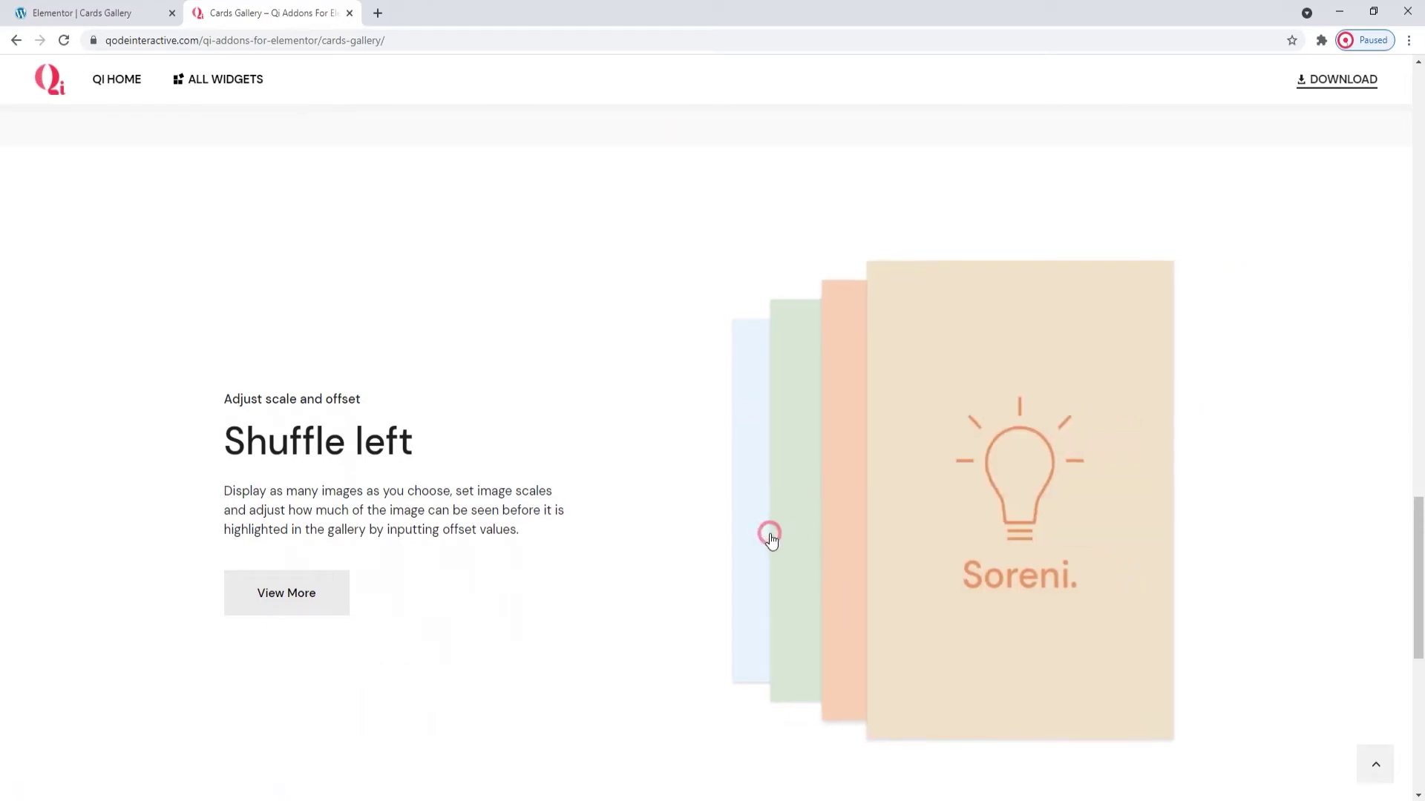
{"action": "left_click", "coordinate": [754, 544]}
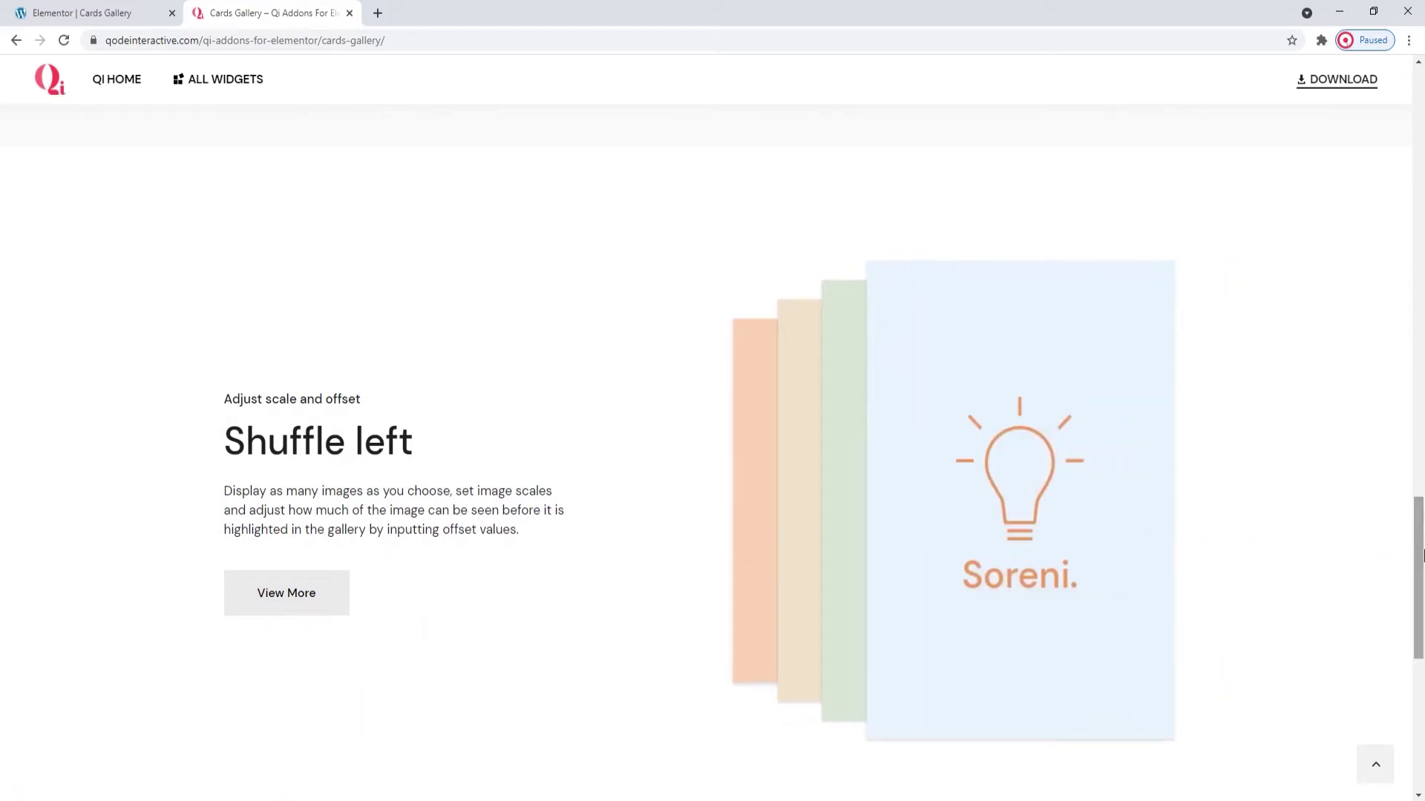
{"action": "left_click_drag", "start_coordinate": [1422, 557], "coordinate": [1422, 600]}
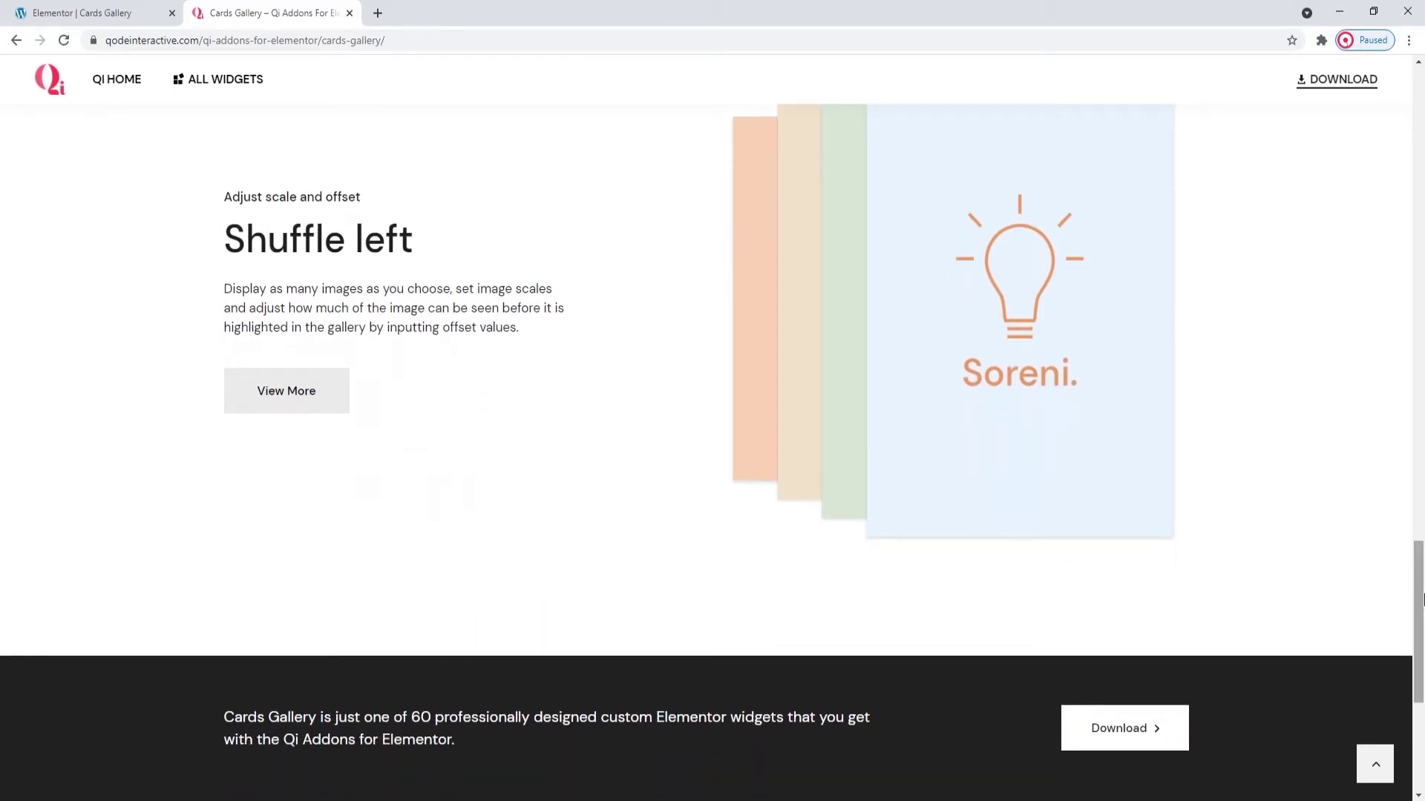
Search the widget panel for 'cards' and place Cards Gallery in the top section.
{"action": "left_click", "coordinate": [141, 13]}
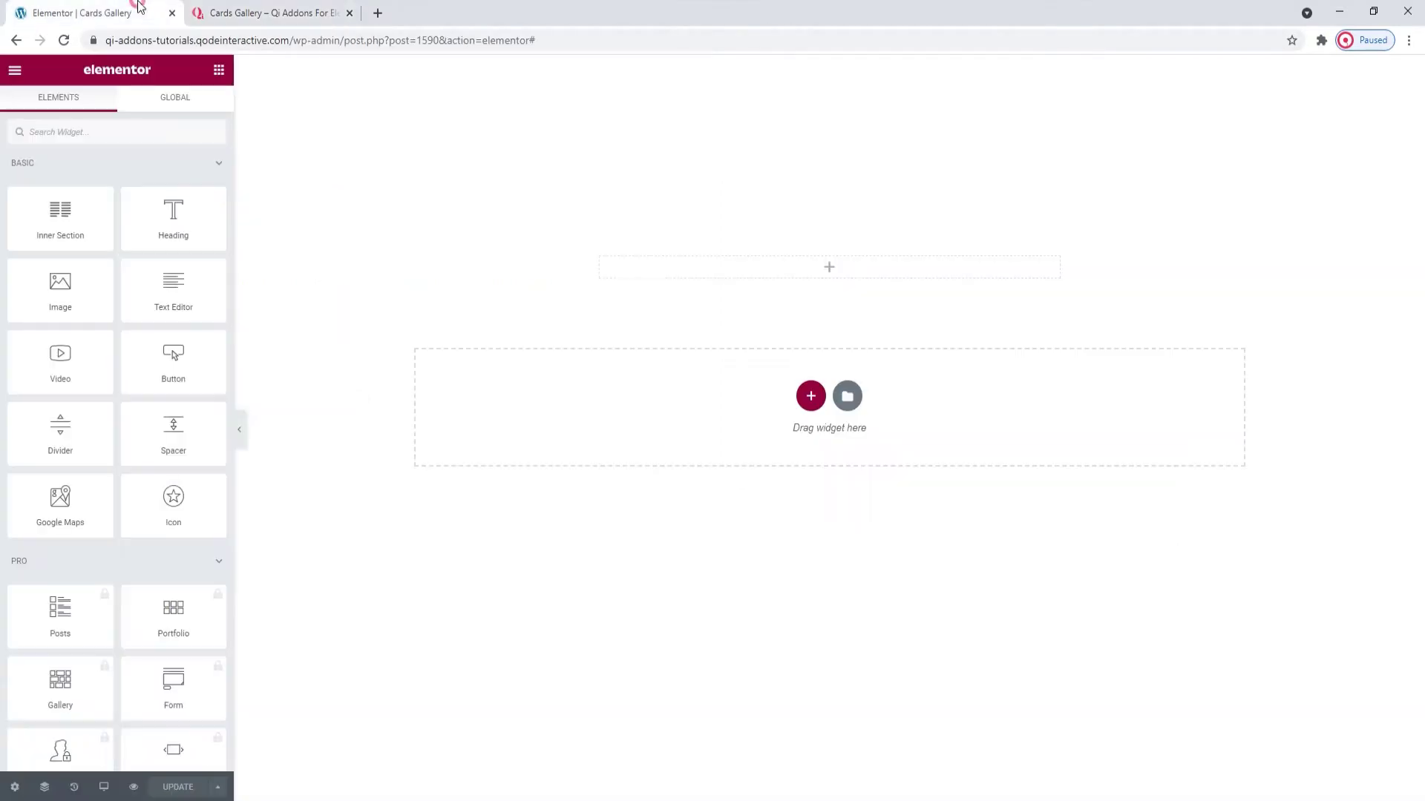
{"action": "left_click", "coordinate": [156, 139]}
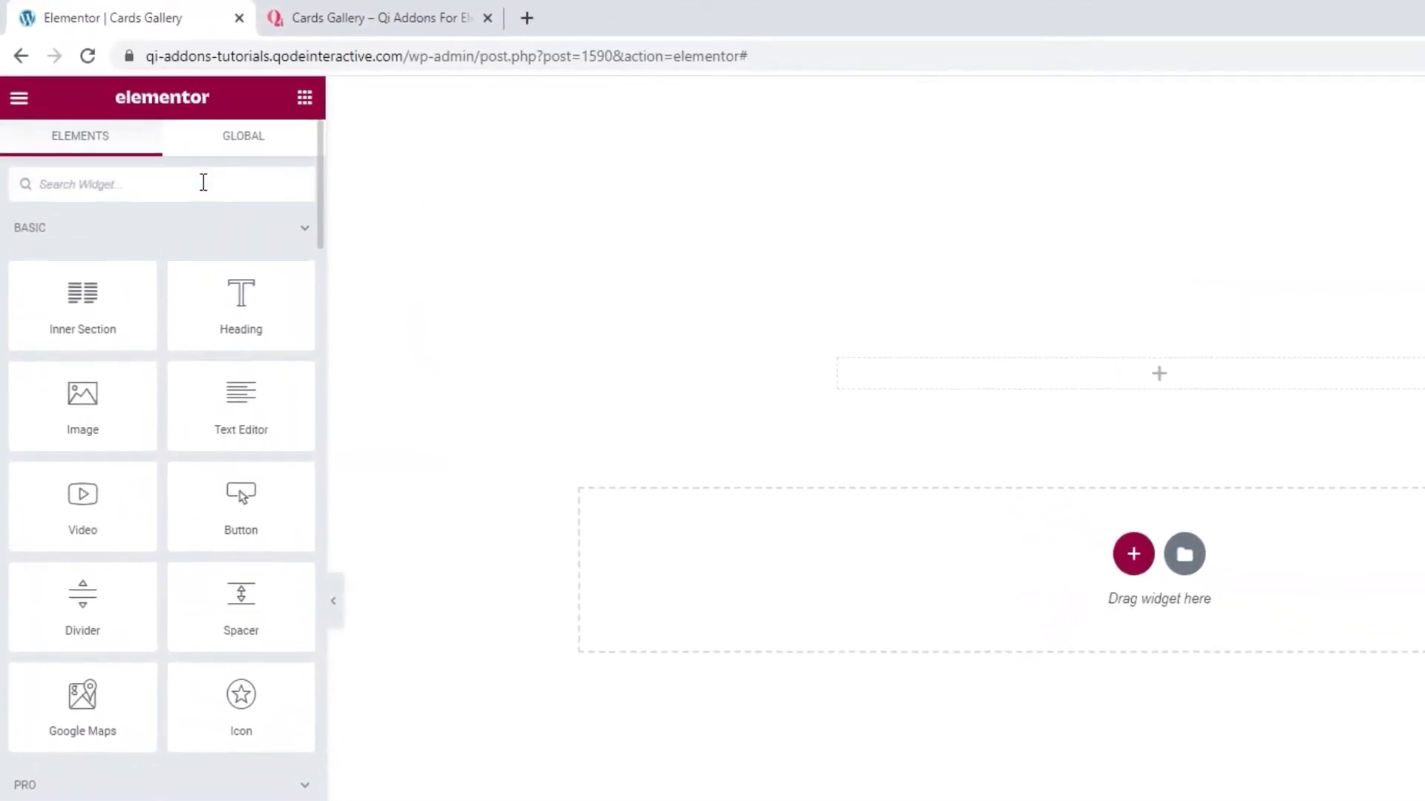
{"action": "type", "text": "cards"}
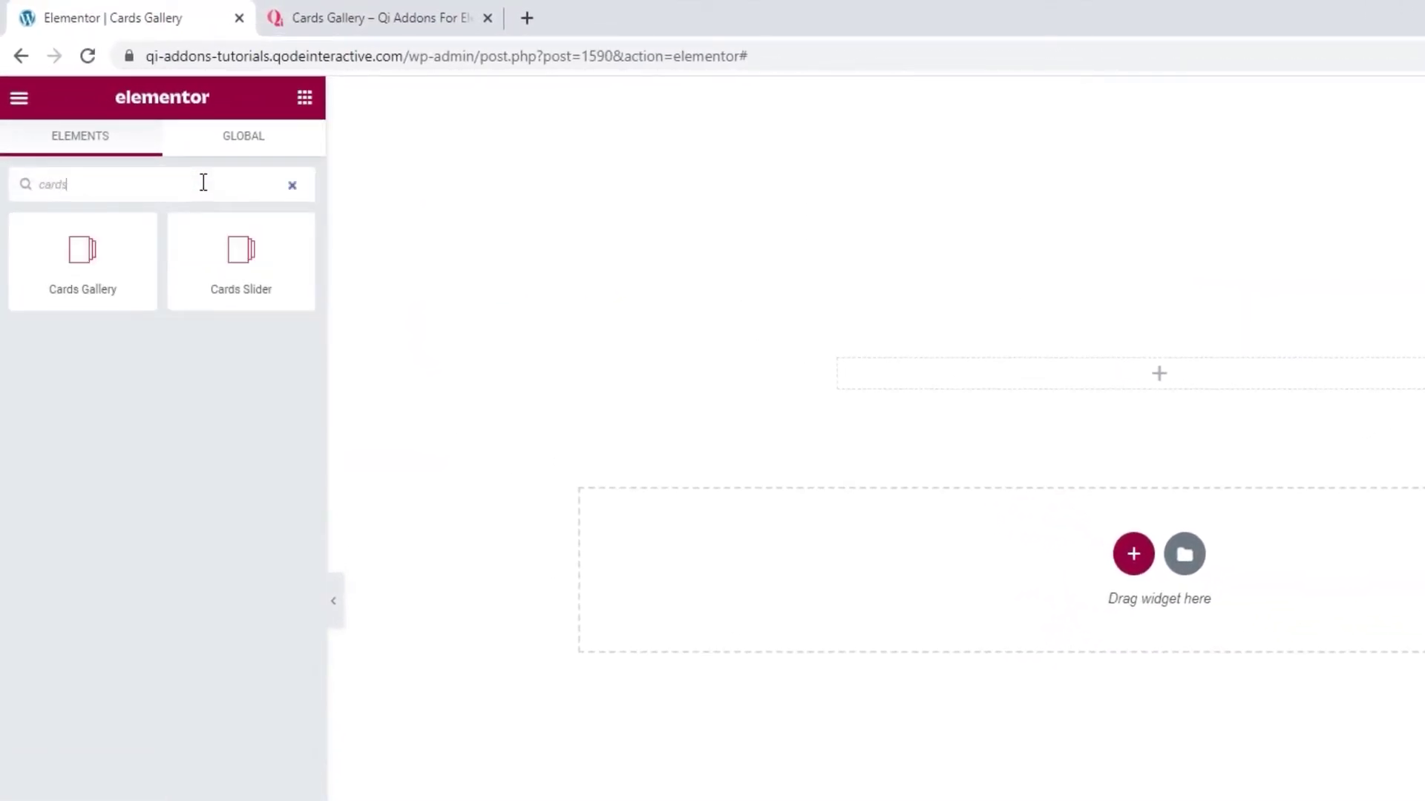
{"action": "left_click_drag", "start_coordinate": [82, 250], "coordinate": [921, 374]}
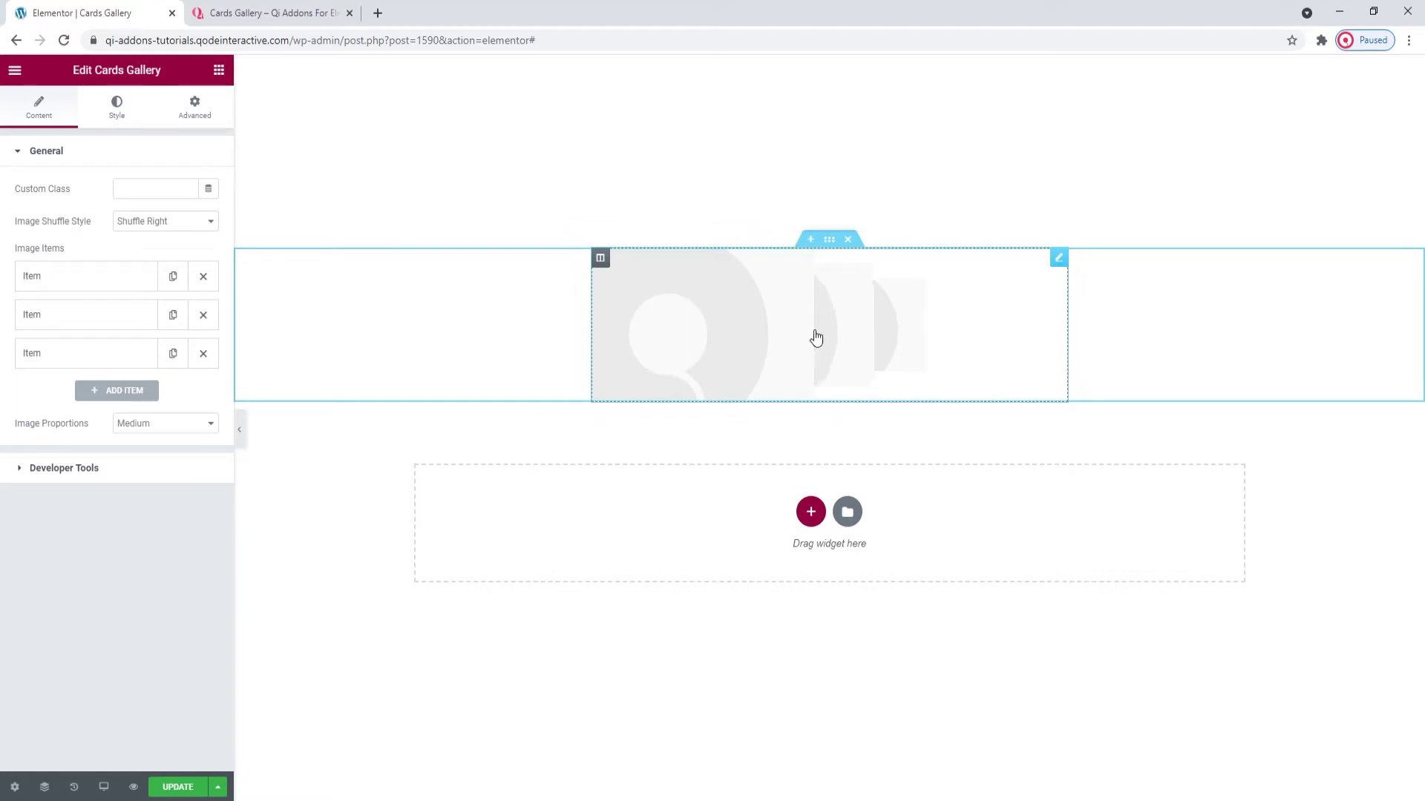
Preview the gallery shuffling in the editor and bring up the image shuffle style options.
{"action": "left_click", "coordinate": [843, 317]}
{"action": "left_click", "coordinate": [881, 315]}
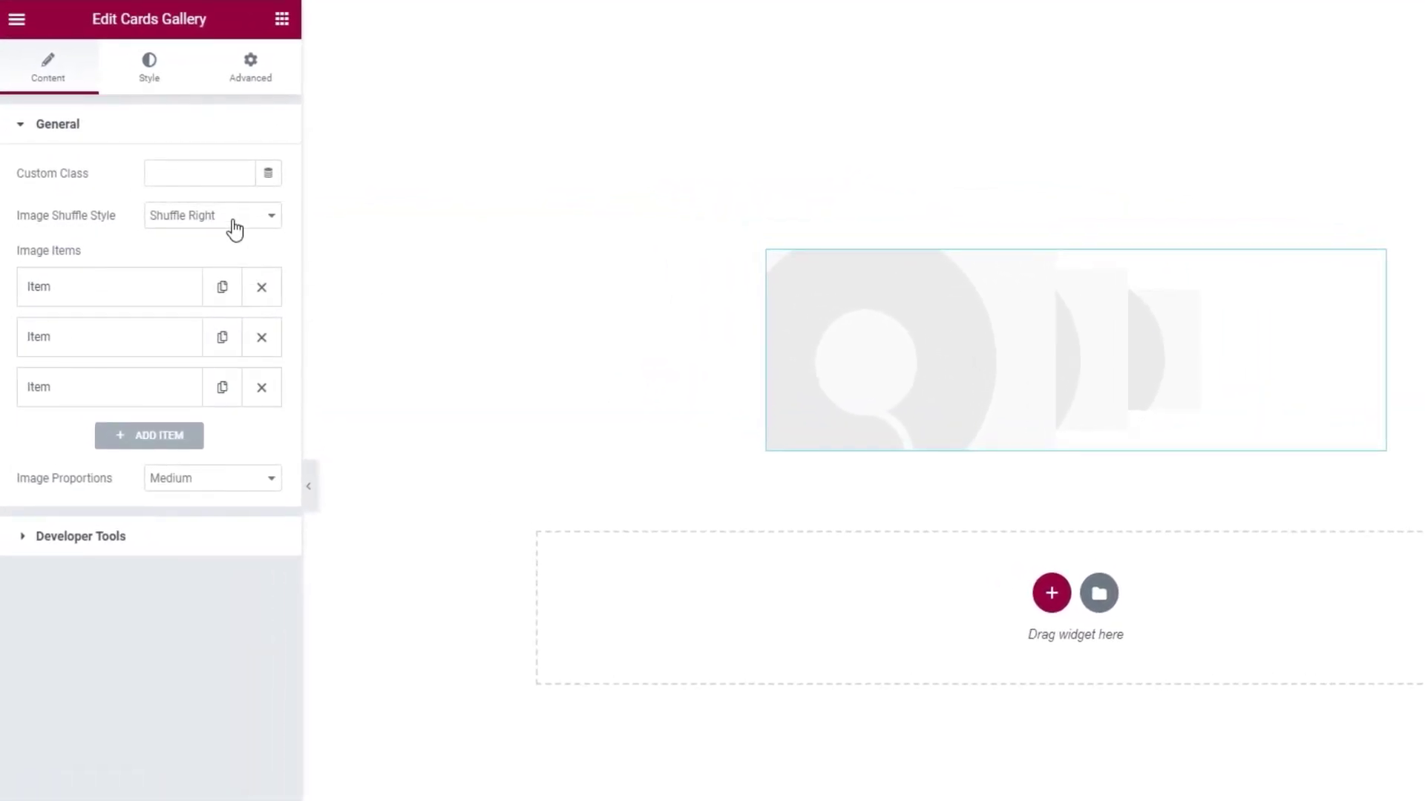
{"action": "left_click", "coordinate": [235, 229]}
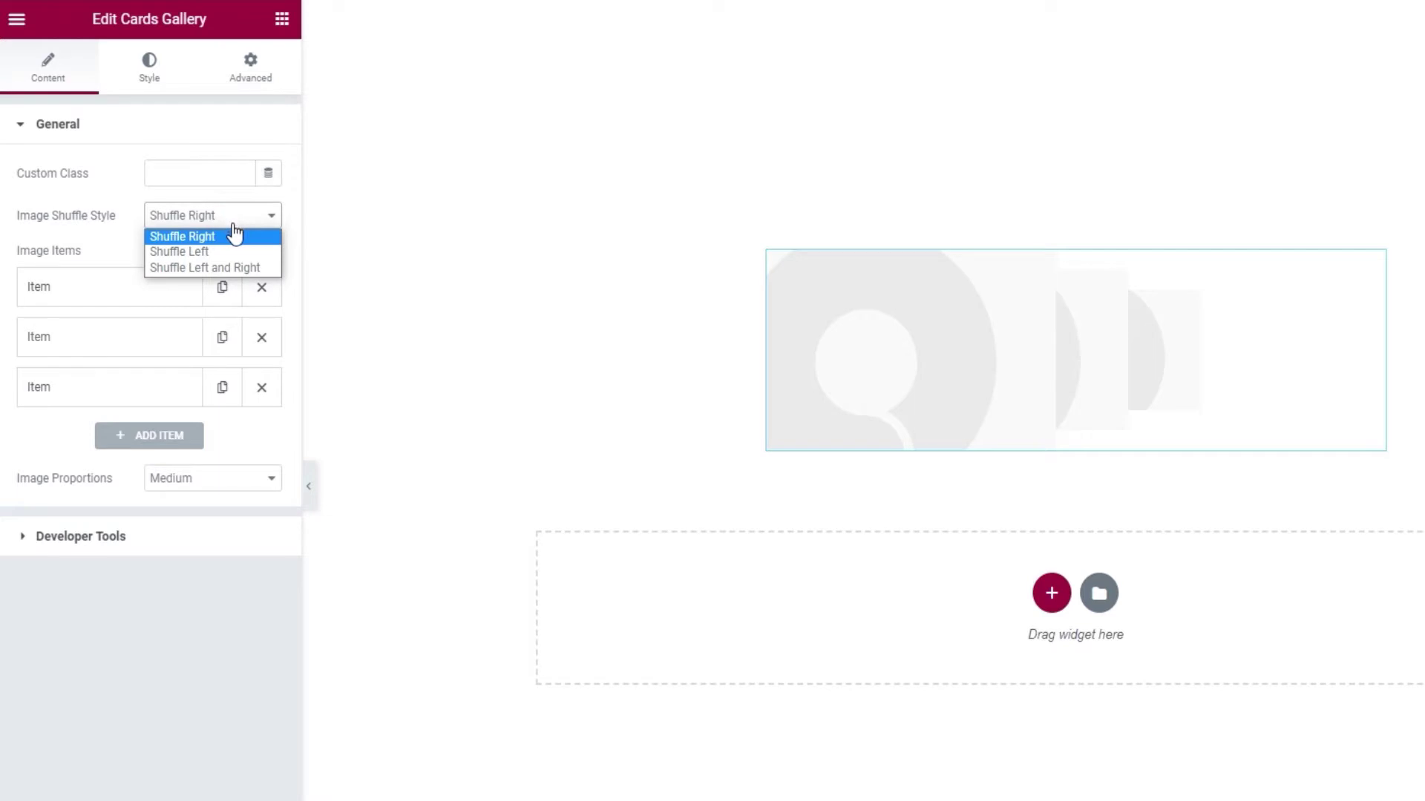
Try Shuffle Left, settle on Shuffle Left and Right, and add a fourth image item.
{"action": "left_click", "coordinate": [233, 248]}
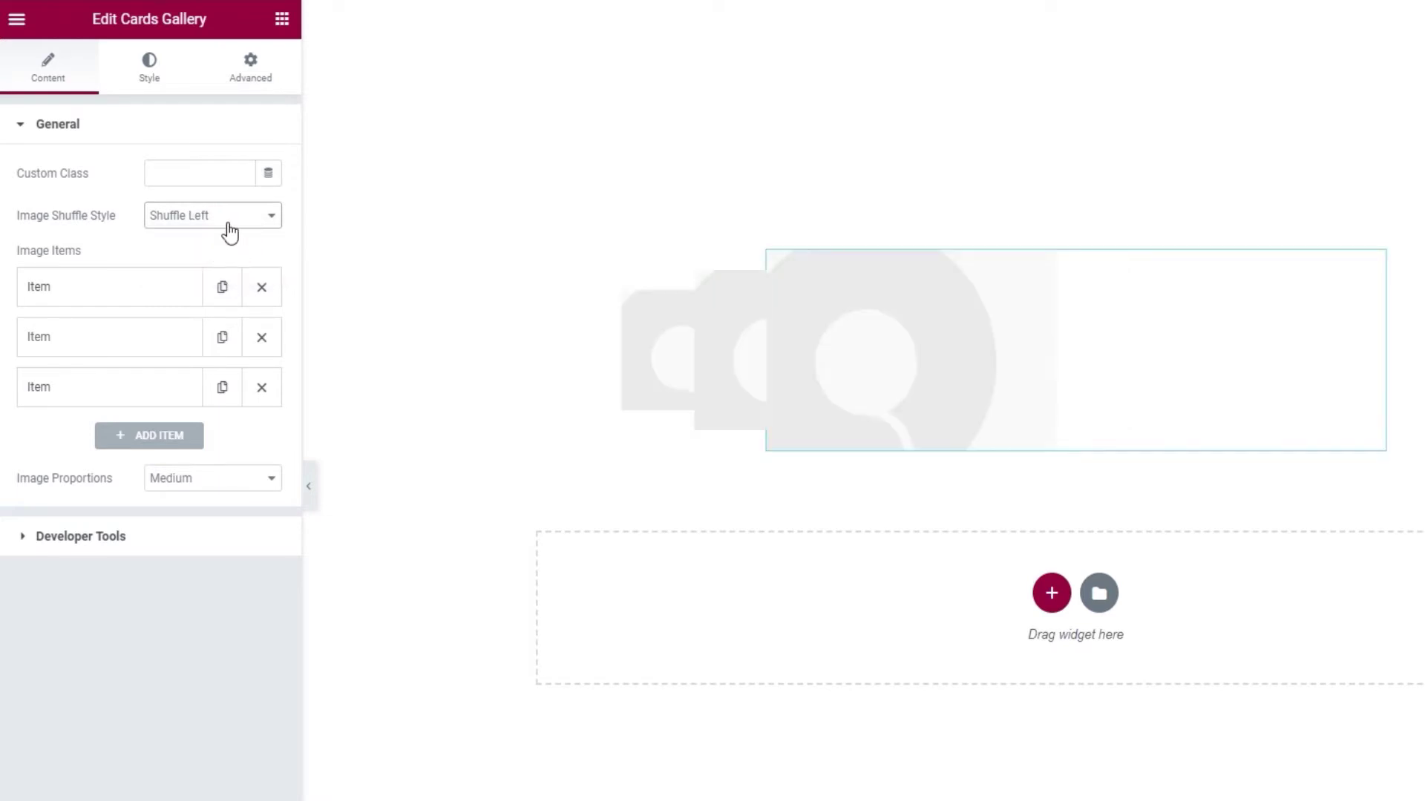
{"action": "left_click", "coordinate": [226, 223]}
{"action": "left_click", "coordinate": [232, 269]}
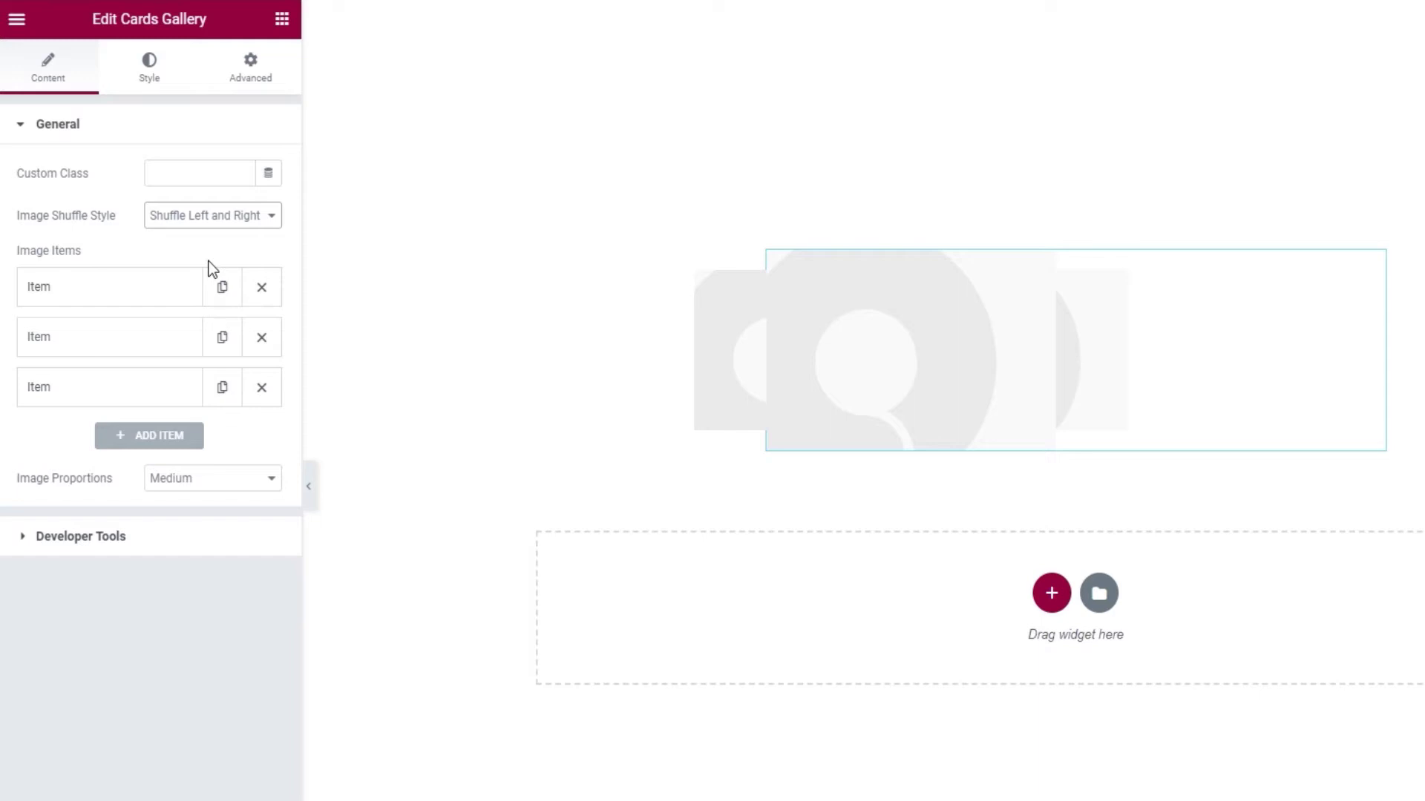
{"action": "left_click", "coordinate": [162, 435]}
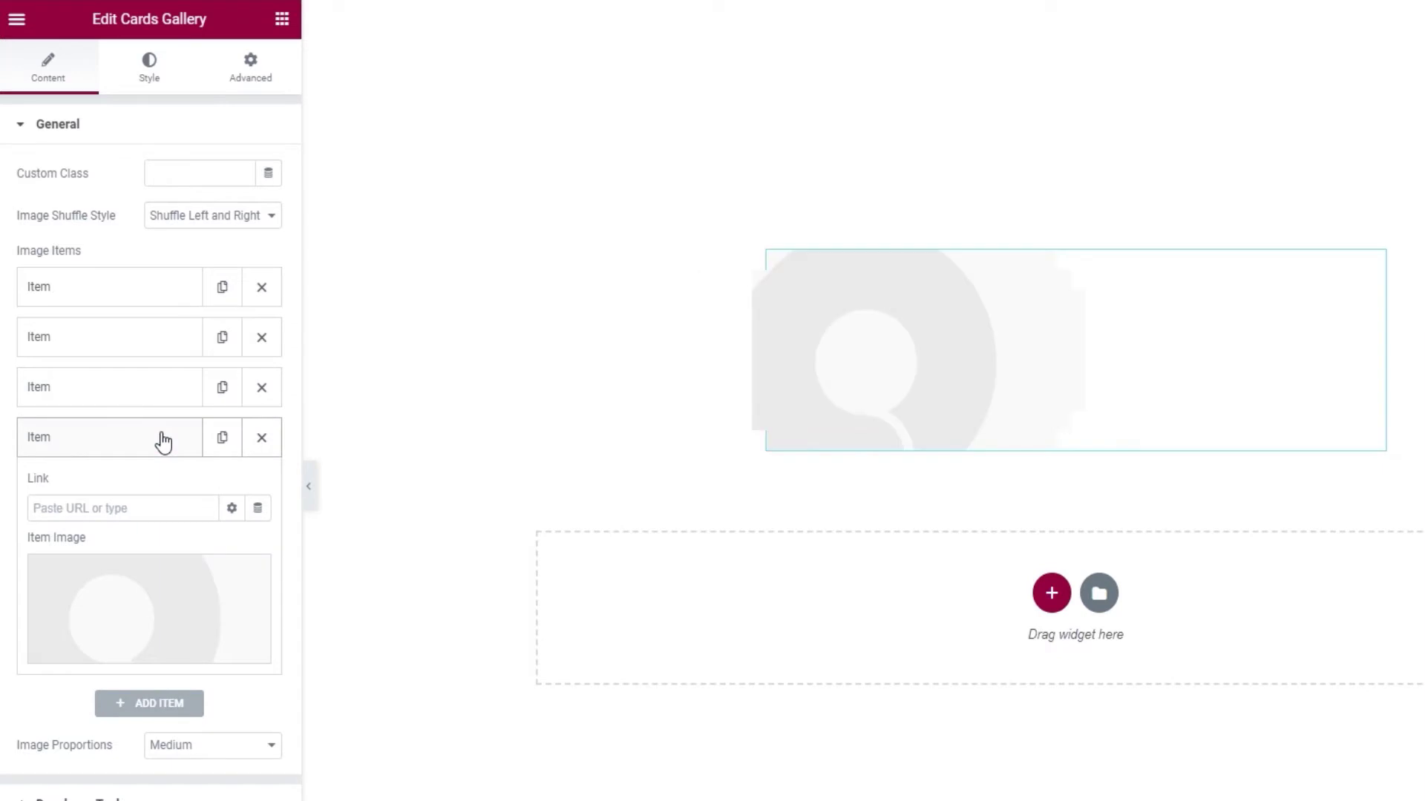
Remove the extra fourth item and set the first item's link to '#'.
{"action": "left_click", "coordinate": [272, 439]}
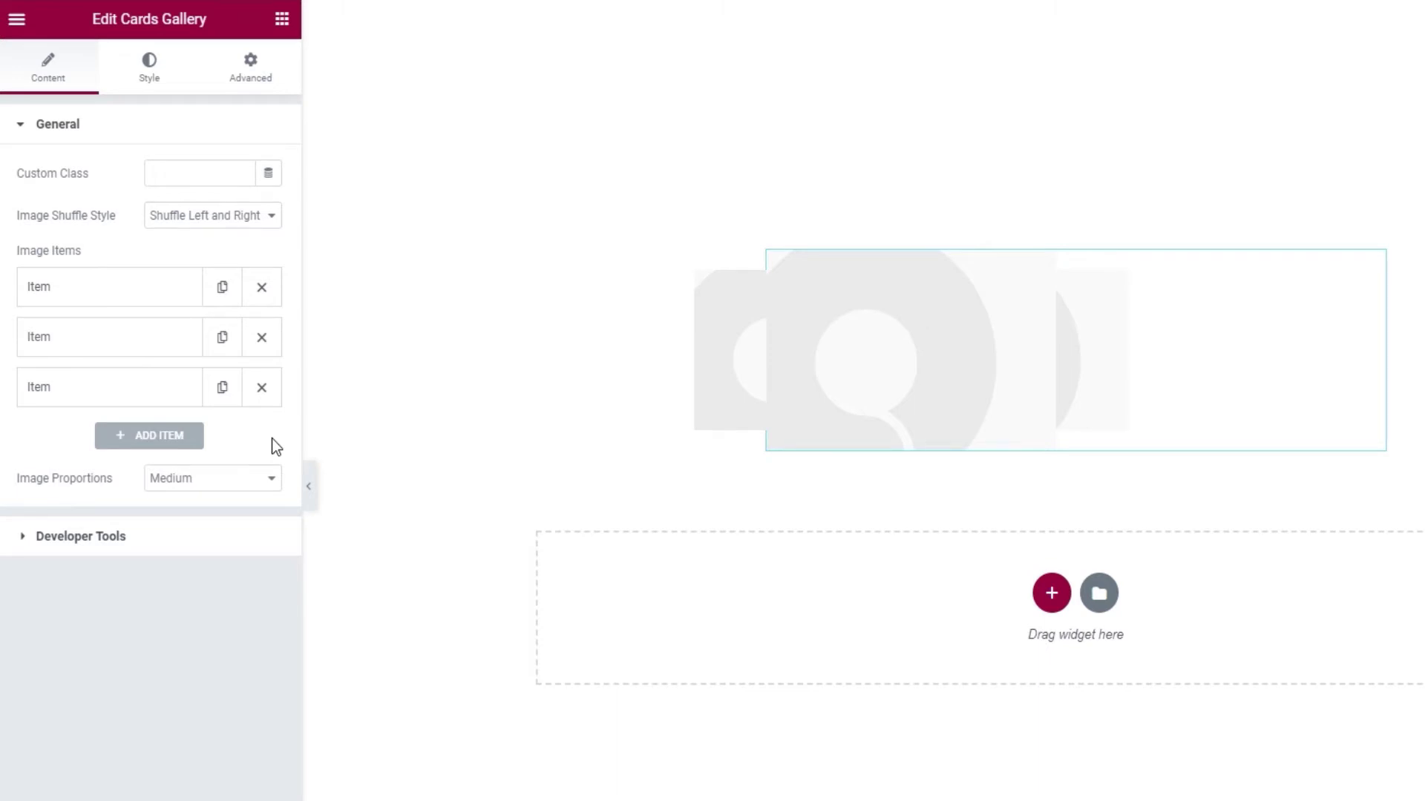
{"action": "left_click", "coordinate": [144, 297]}
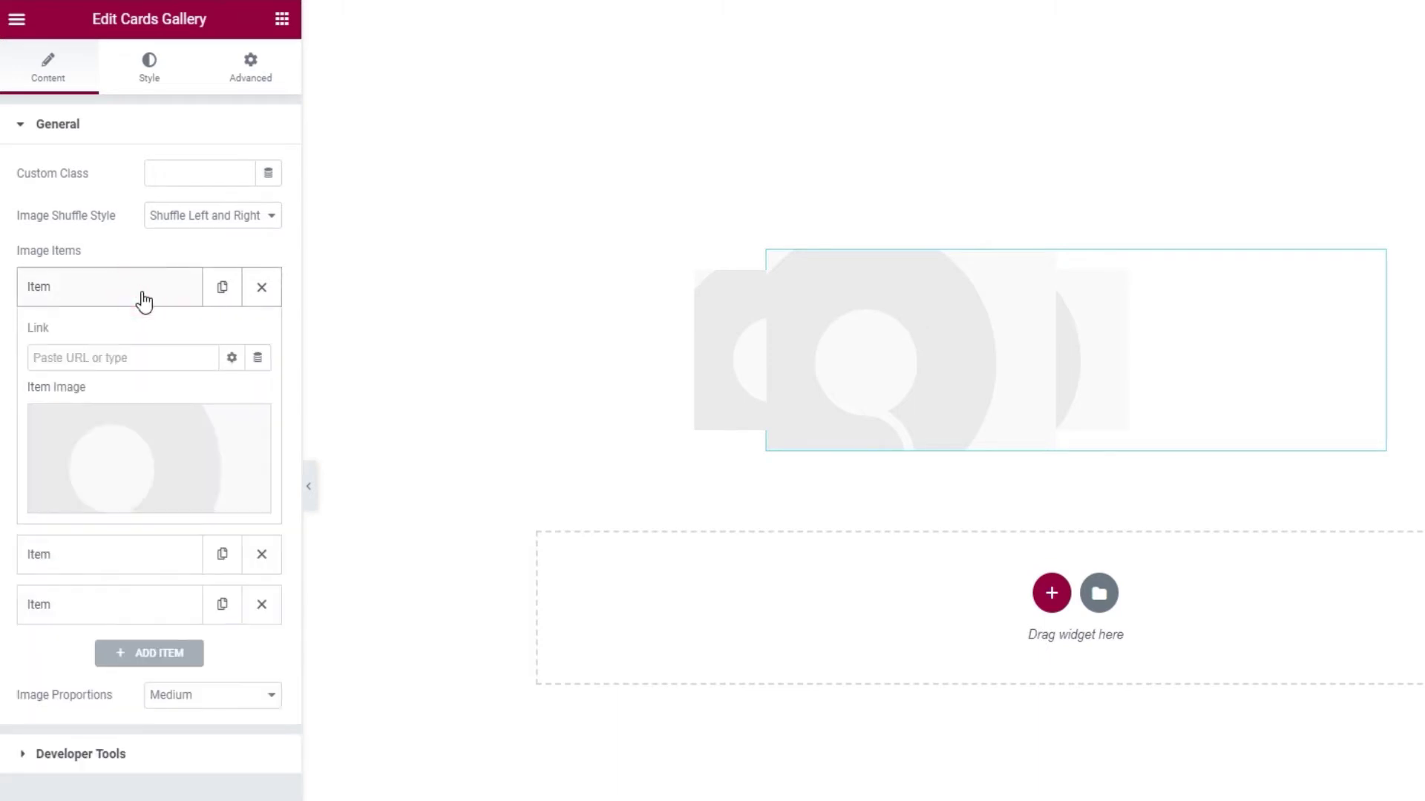
{"action": "left_click", "coordinate": [136, 352]}
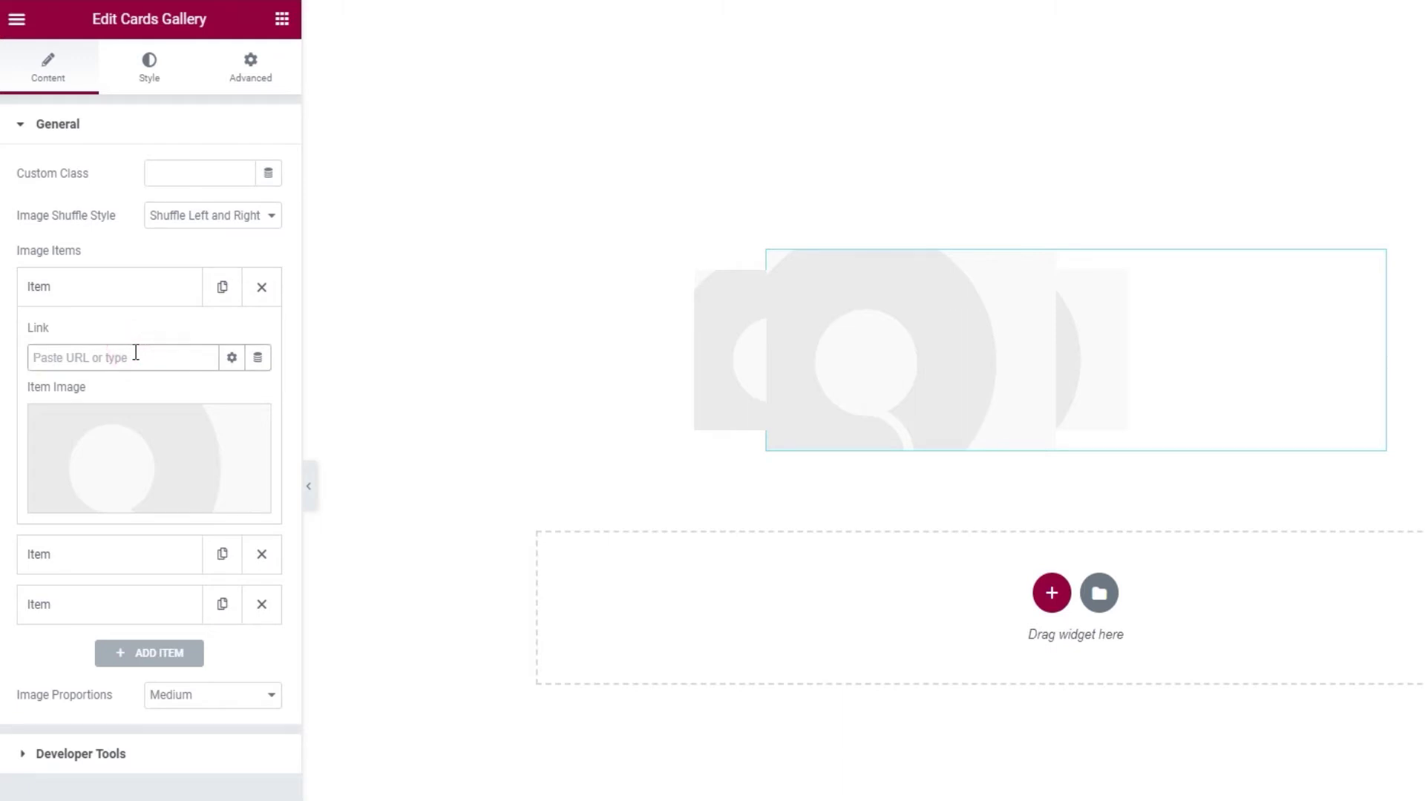
{"action": "type", "text": "#"}
{"action": "mouse_move", "coordinate": [137, 423]}
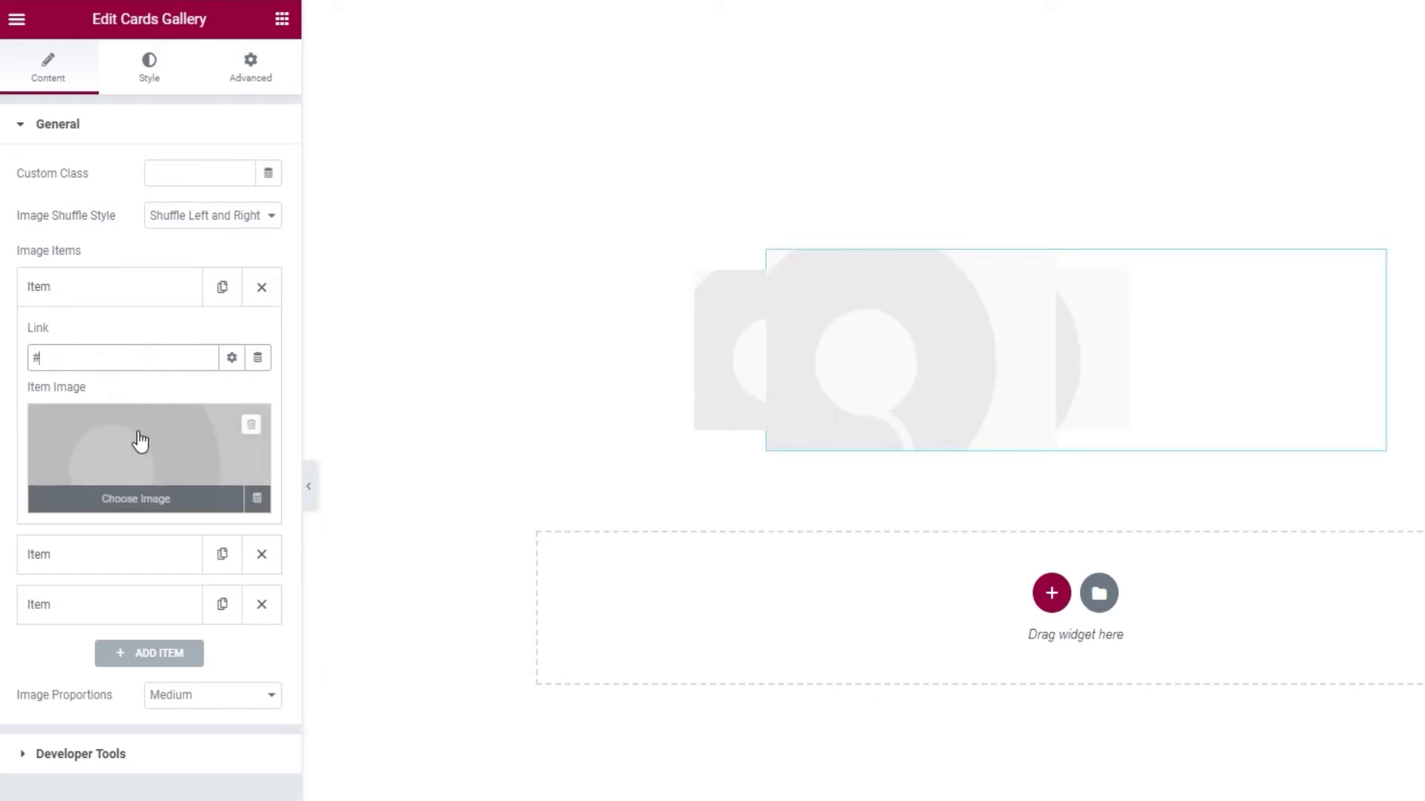
Give the first item the Cards-Gallery-1 photo from the media library.
{"action": "left_click", "coordinate": [141, 442]}
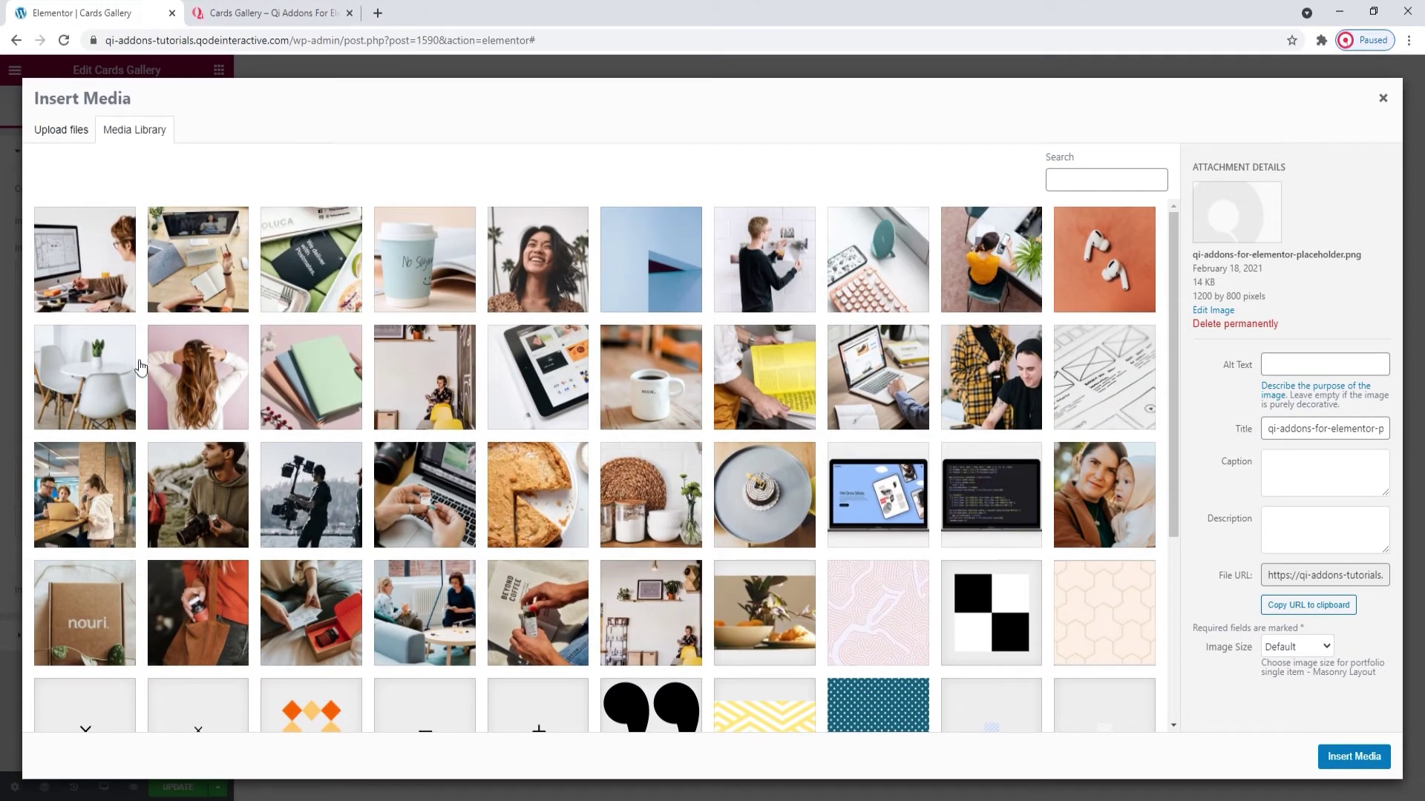
{"action": "left_click", "coordinate": [270, 272]}
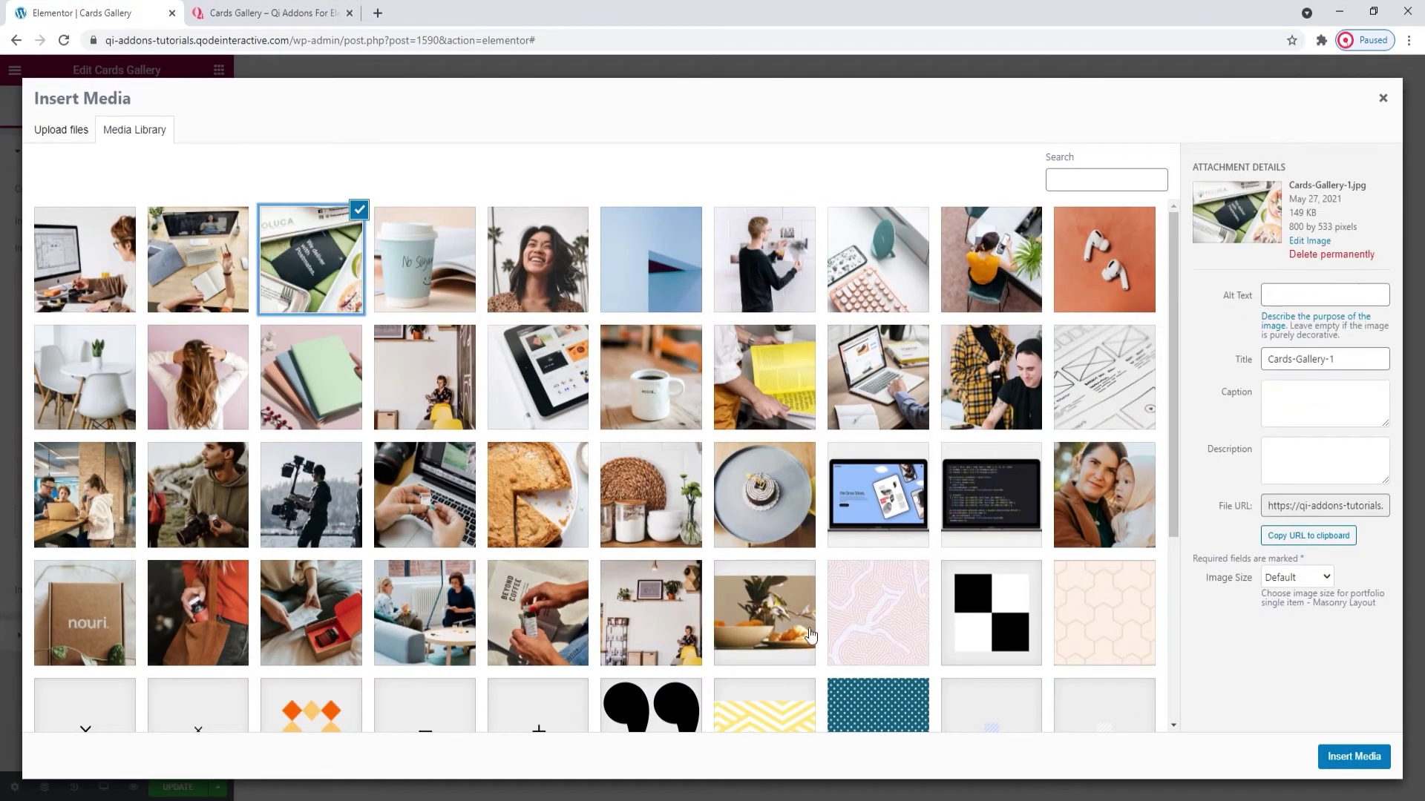
{"action": "left_click", "coordinate": [1338, 760]}
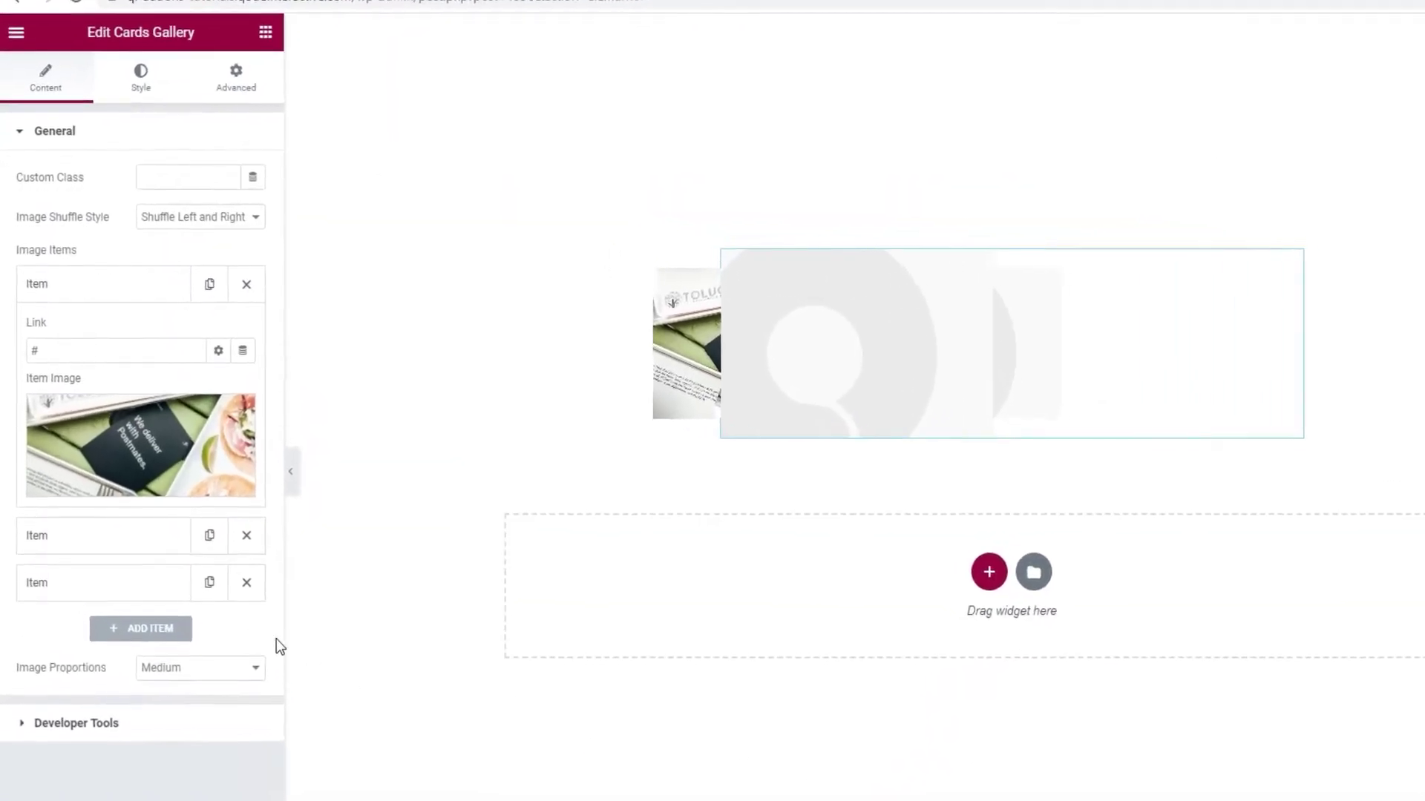
Set the second item's link to '#' and its image to the desk and laptop photo.
{"action": "left_click", "coordinate": [136, 495]}
{"action": "left_click", "coordinate": [154, 408]}
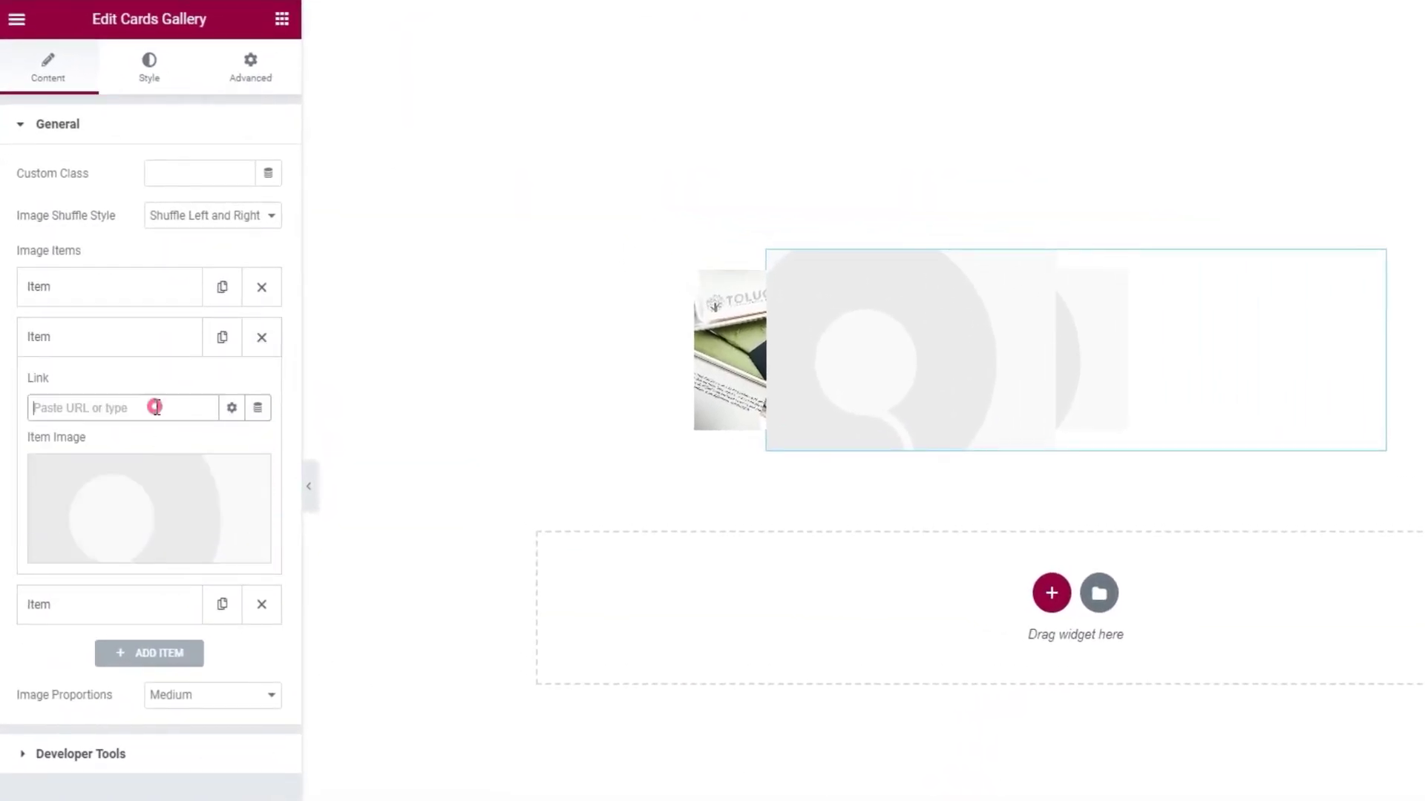
{"action": "type", "text": "#"}
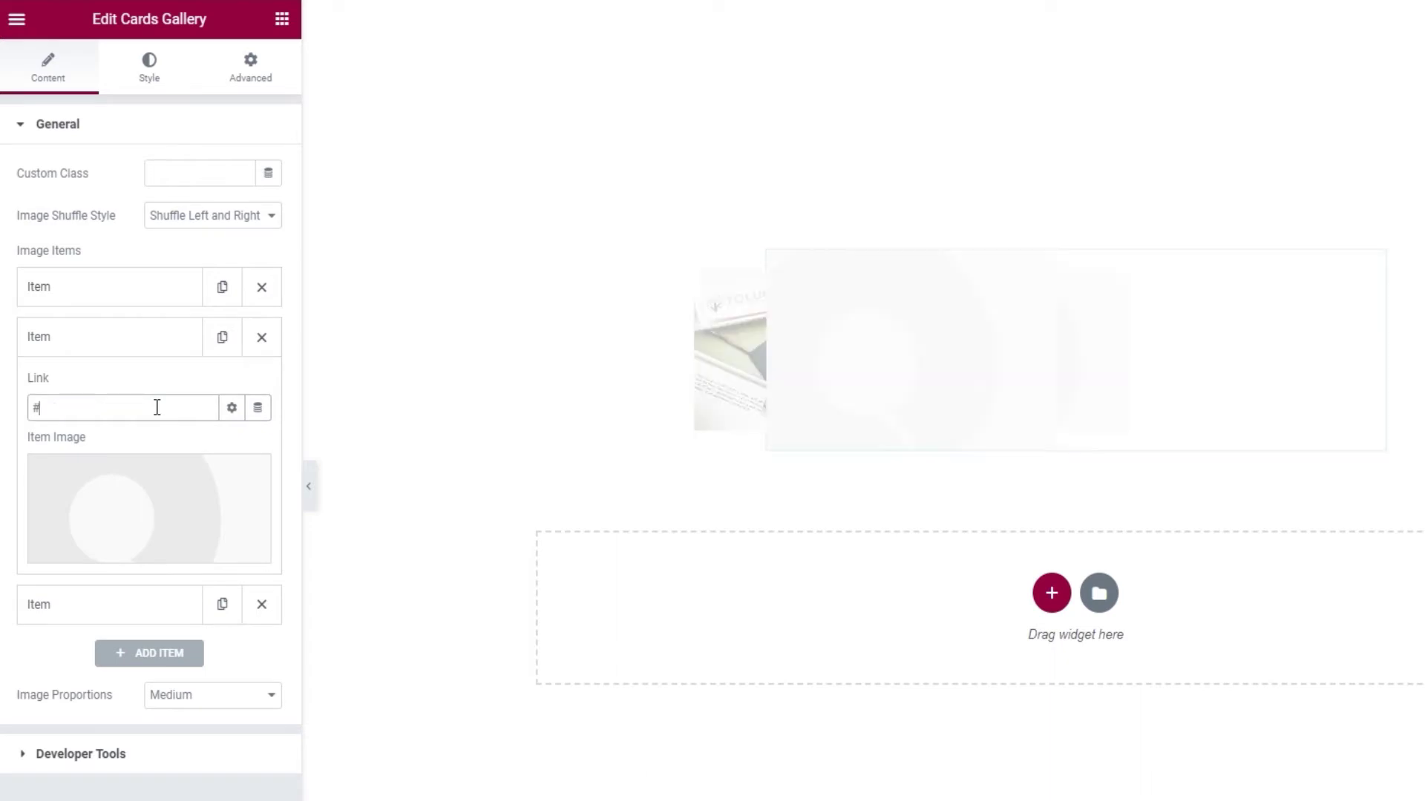
{"action": "left_click", "coordinate": [127, 509]}
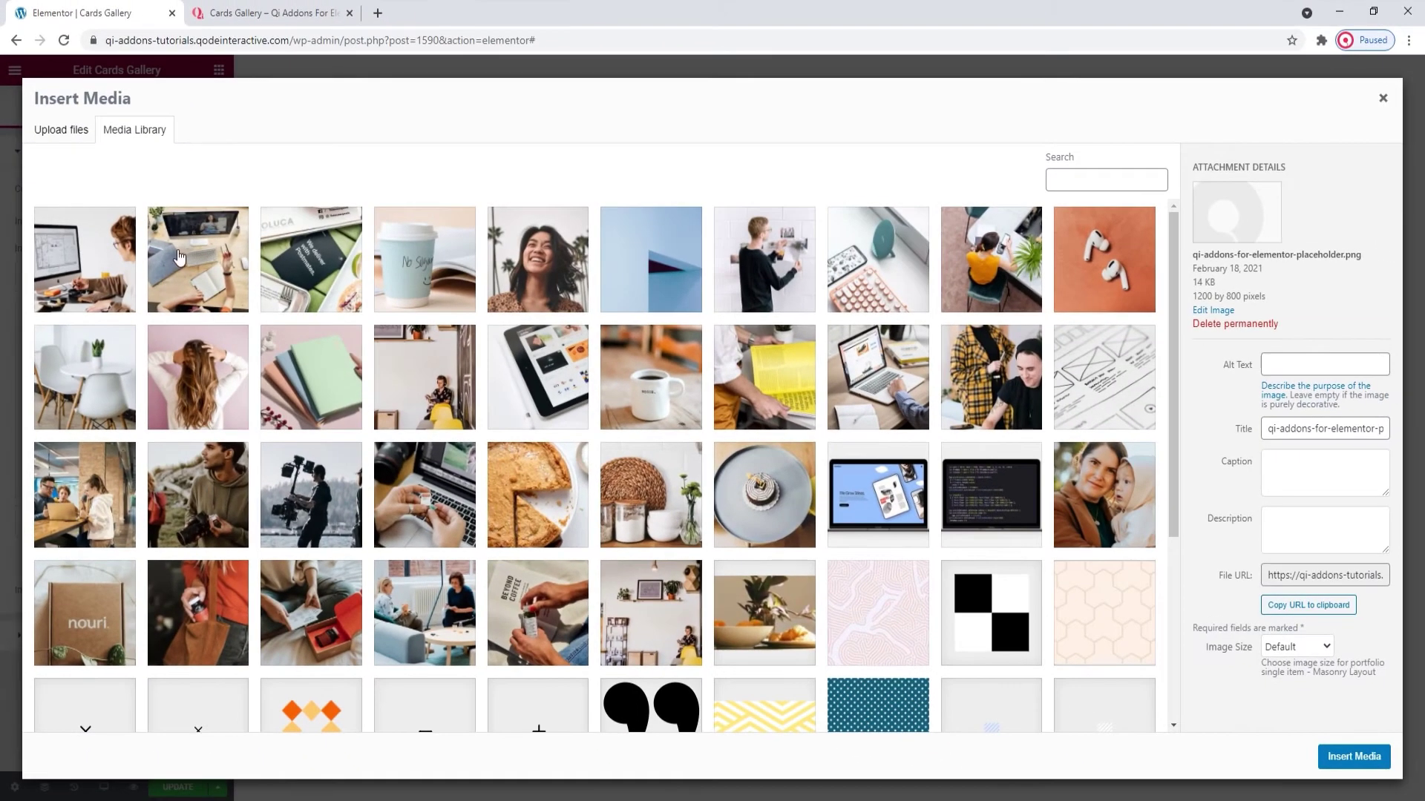
{"action": "left_click", "coordinate": [158, 304]}
{"action": "left_click", "coordinate": [1358, 759]}
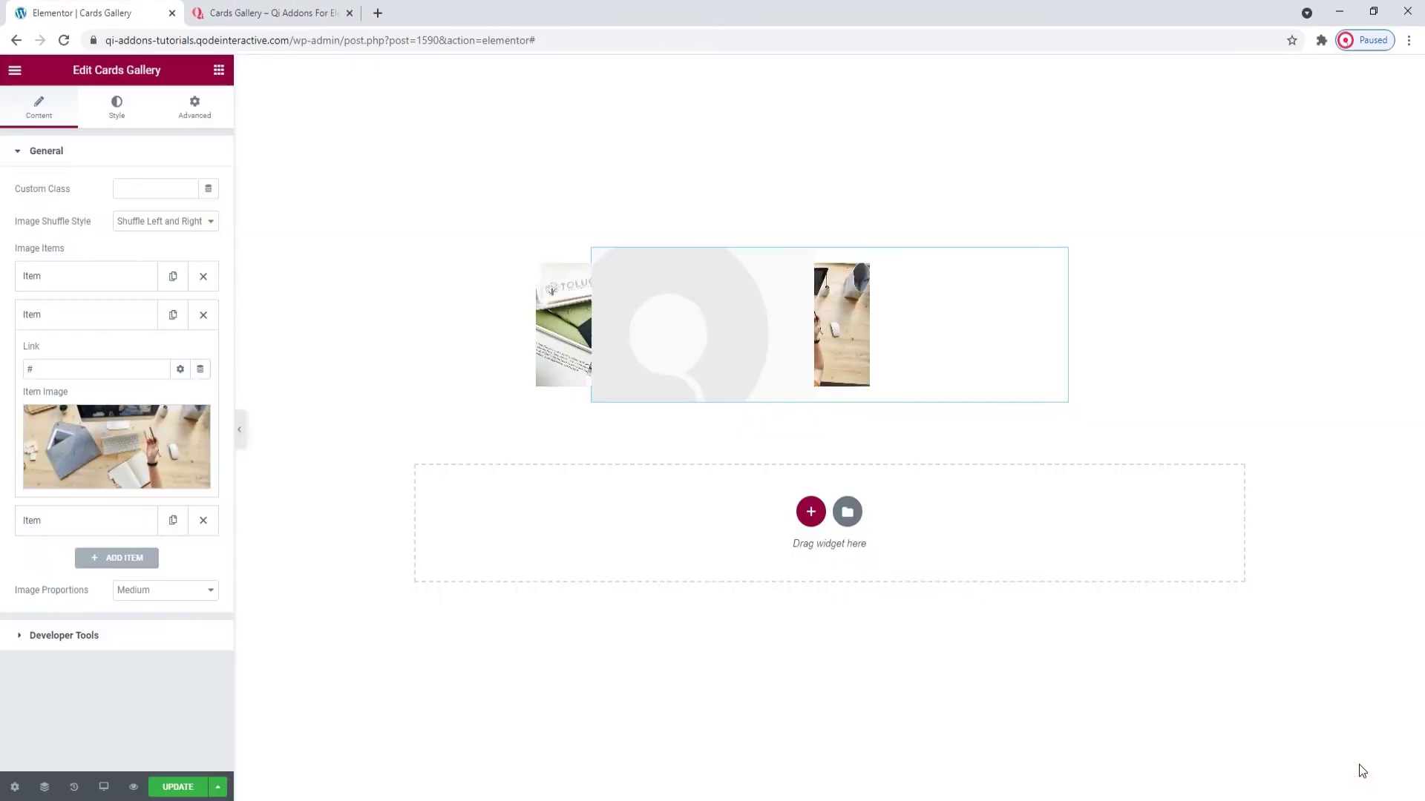
Set the third item's link to '#' and its image to the woman at the computer.
{"action": "left_click", "coordinate": [99, 523]}
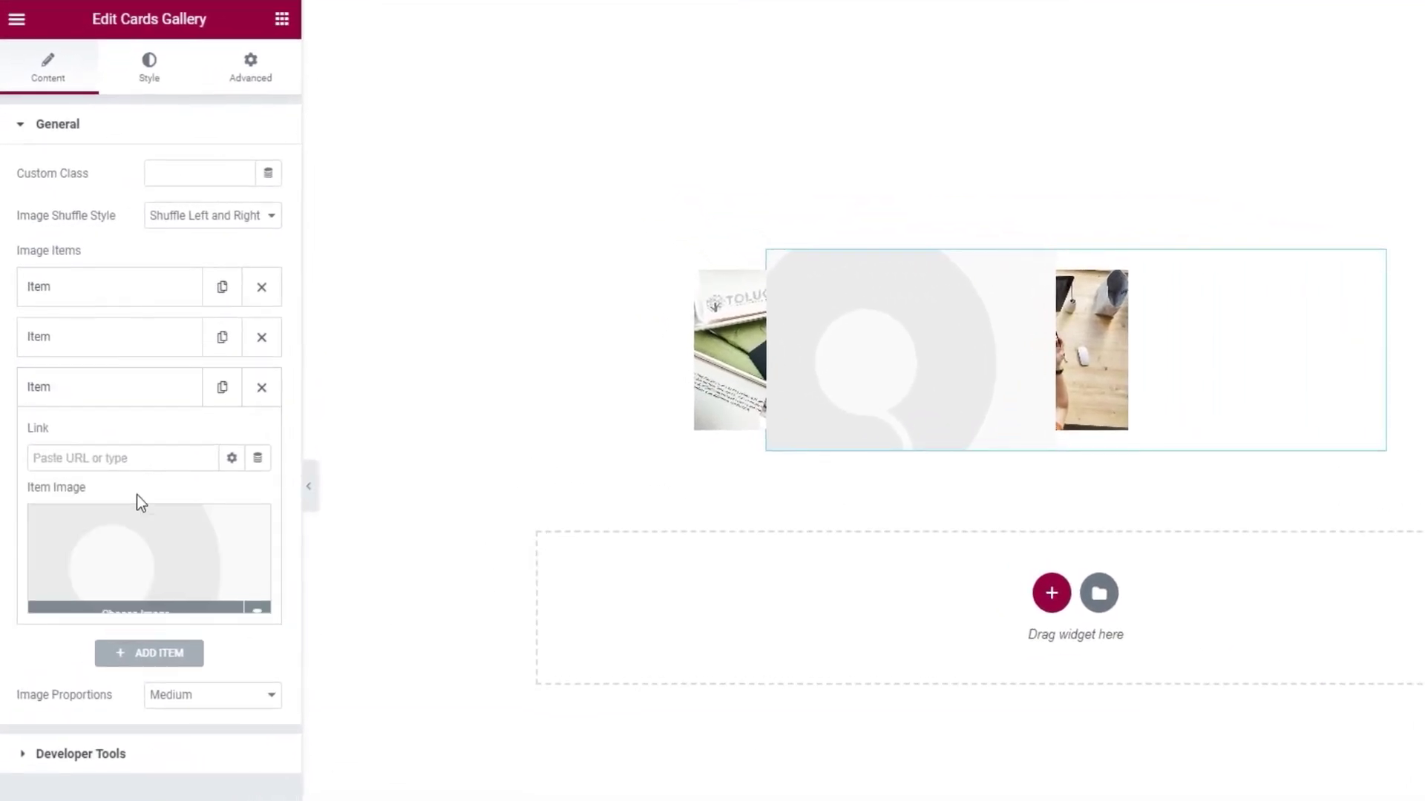
{"action": "left_click", "coordinate": [127, 458]}
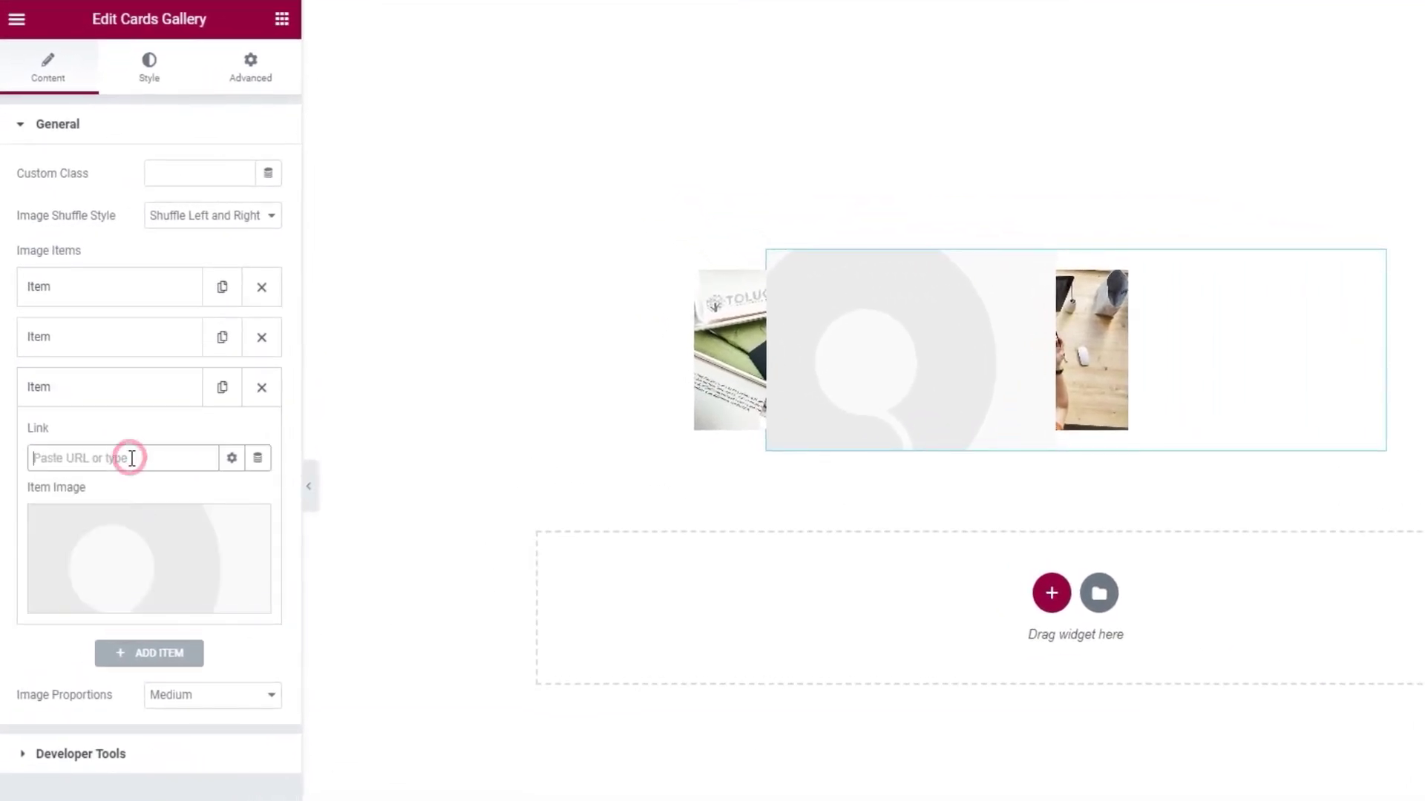
{"action": "type", "text": "#"}
{"action": "left_click", "coordinate": [152, 562]}
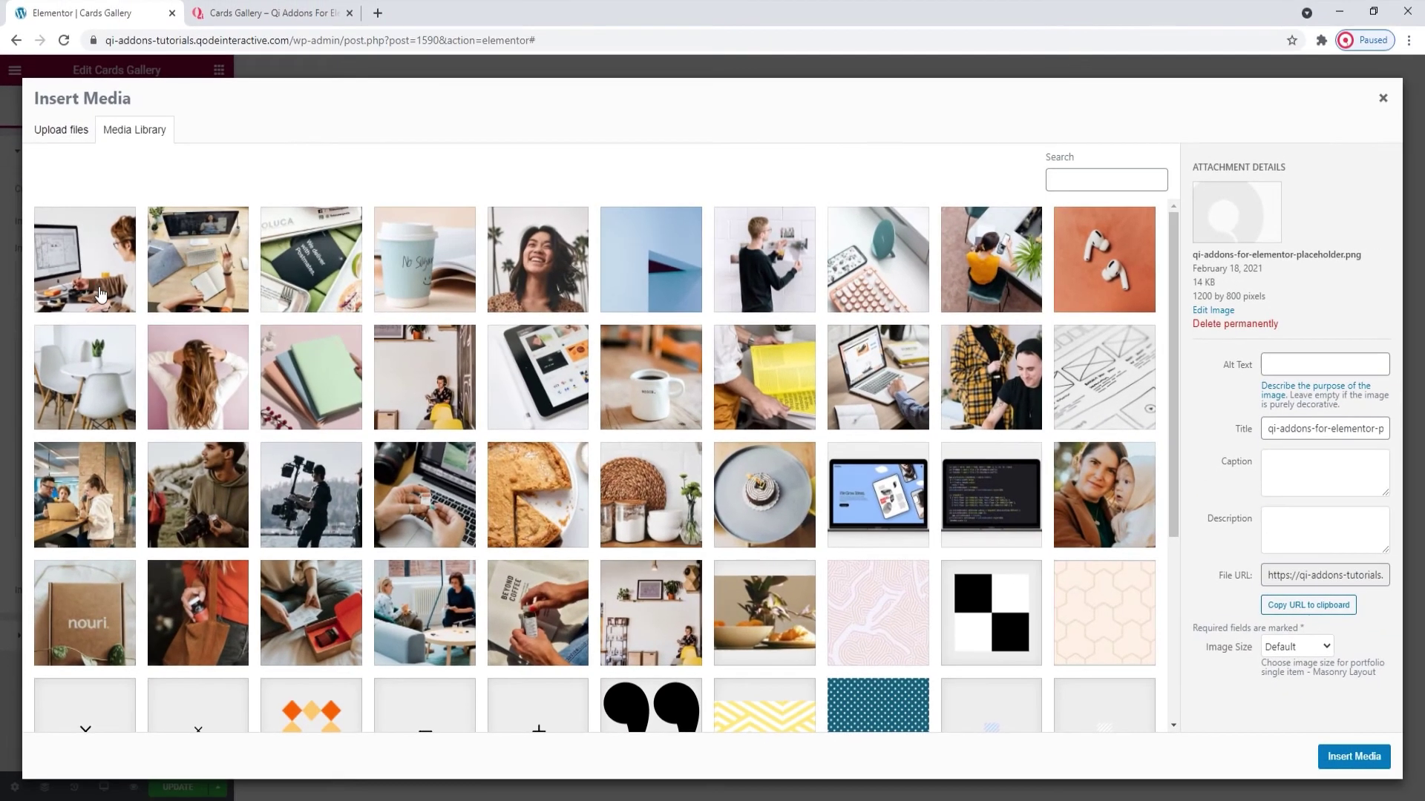
{"action": "left_click", "coordinate": [89, 260]}
{"action": "left_click", "coordinate": [1410, 785]}
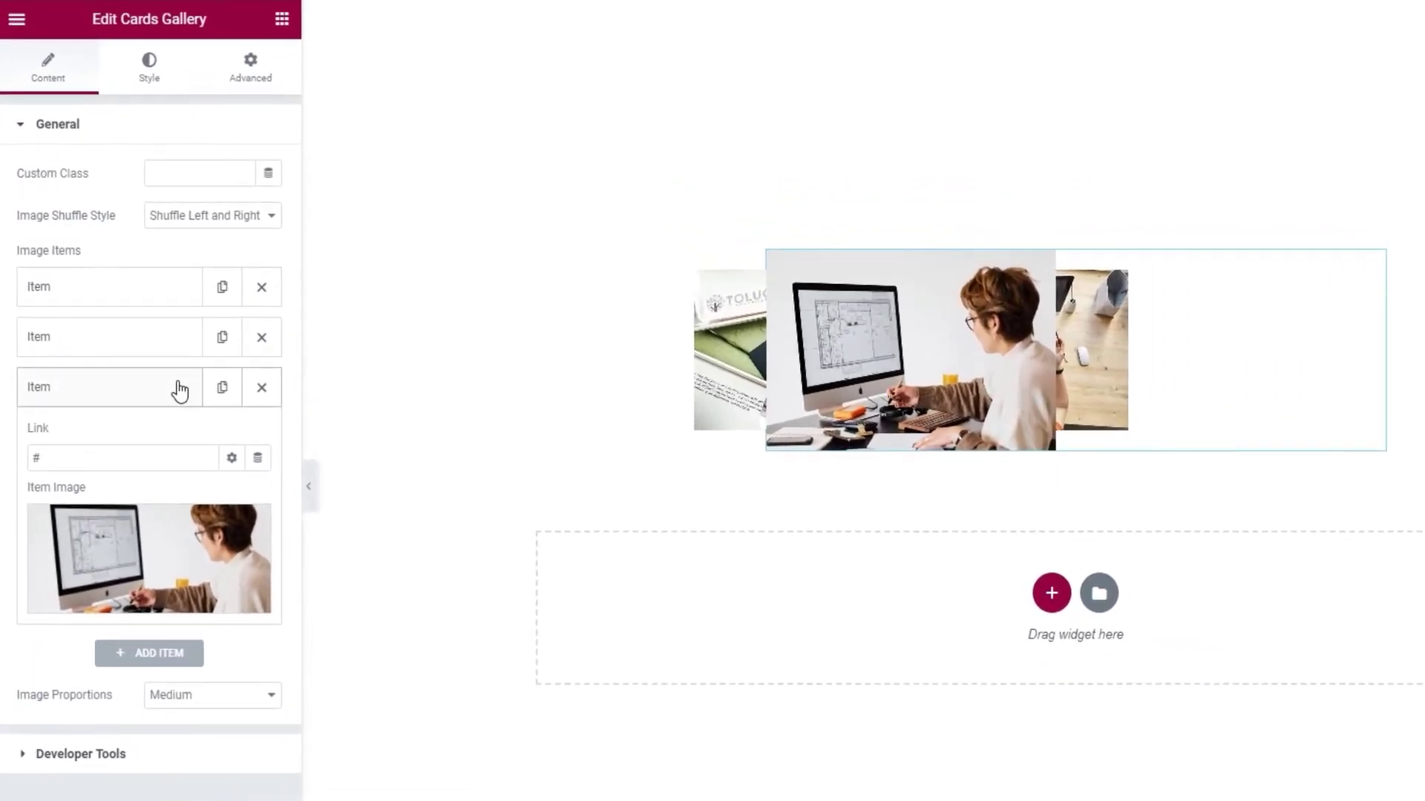
Set Image Proportions to Original after trying Thumbnail, then expand Developer Tools.
{"action": "left_click", "coordinate": [175, 390]}
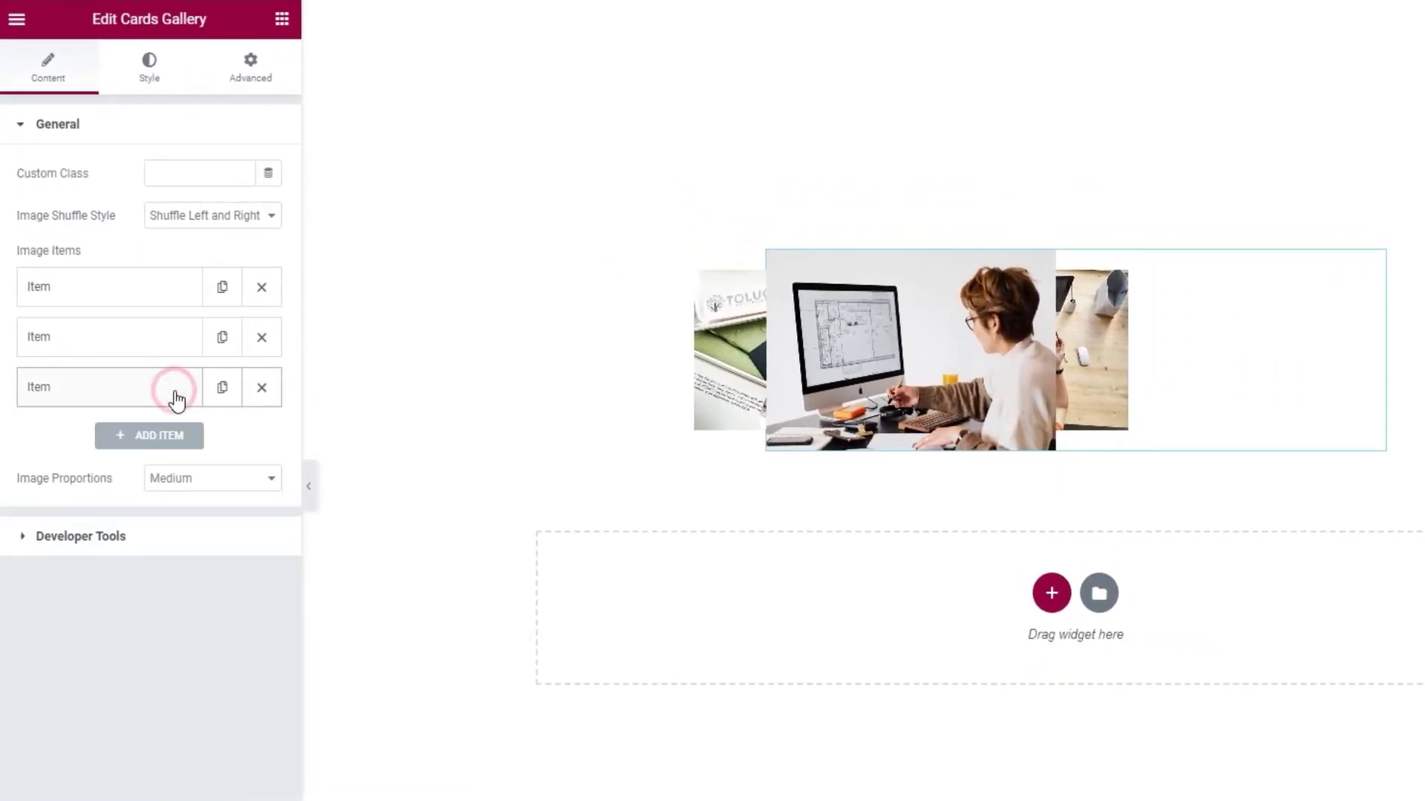
{"action": "left_click", "coordinate": [230, 481]}
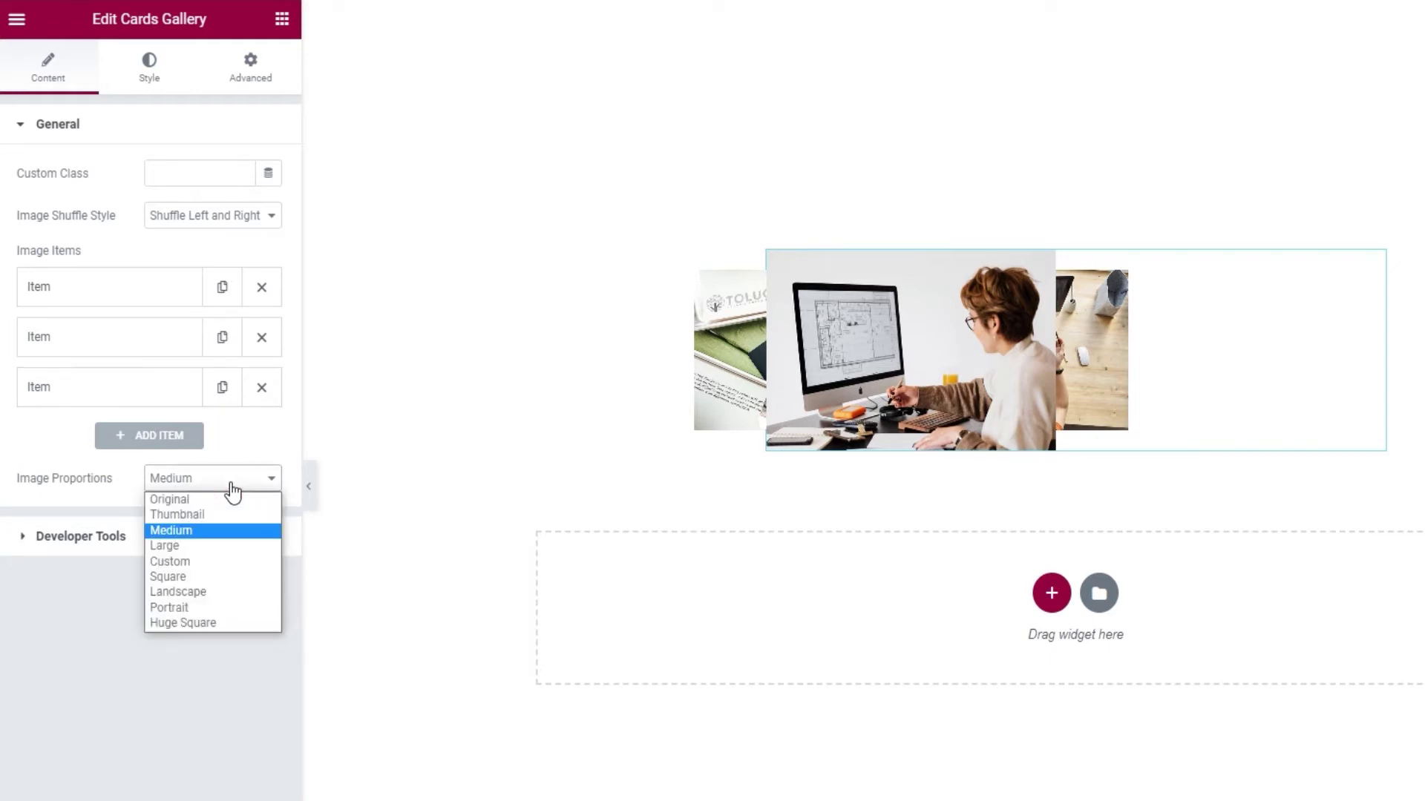
{"action": "left_click", "coordinate": [216, 515]}
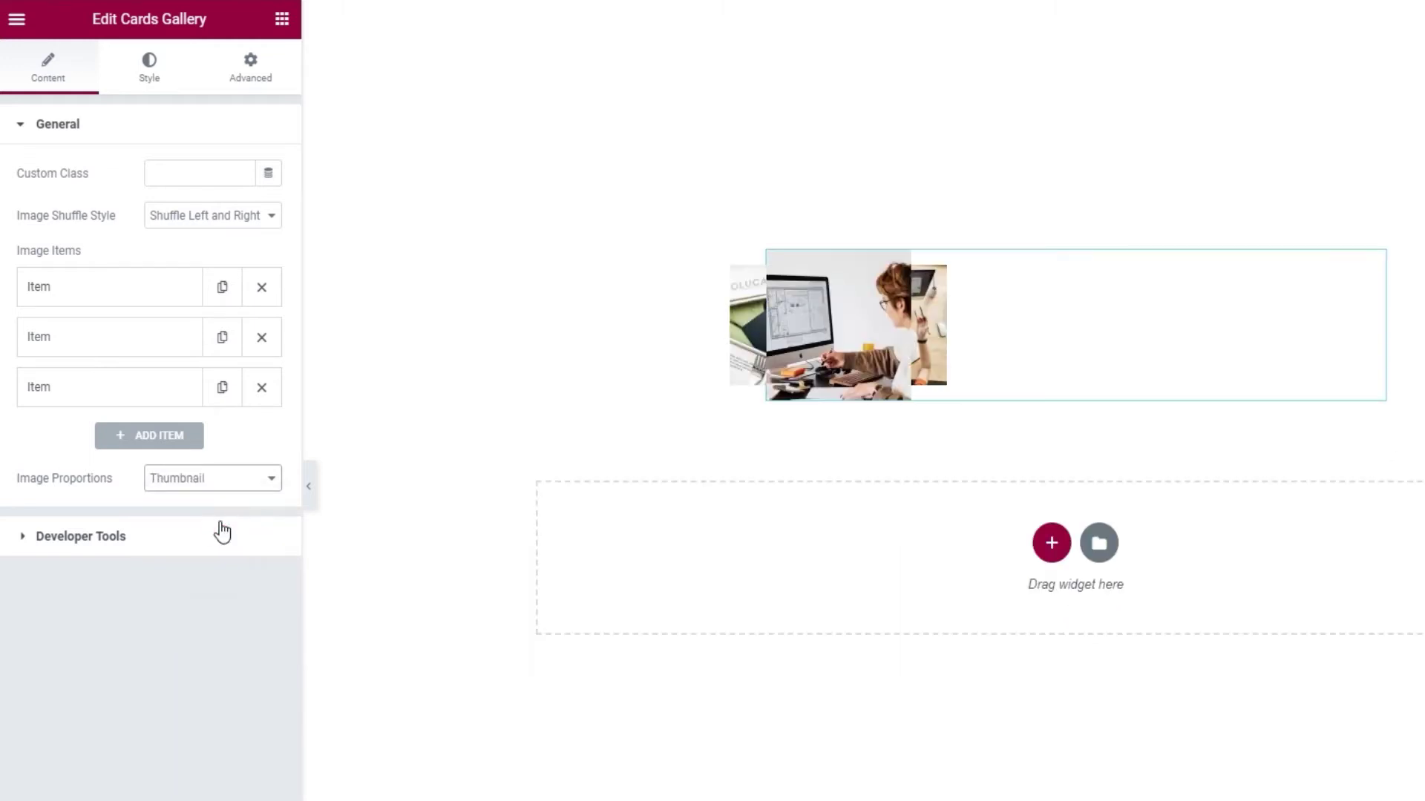
{"action": "left_click", "coordinate": [223, 487]}
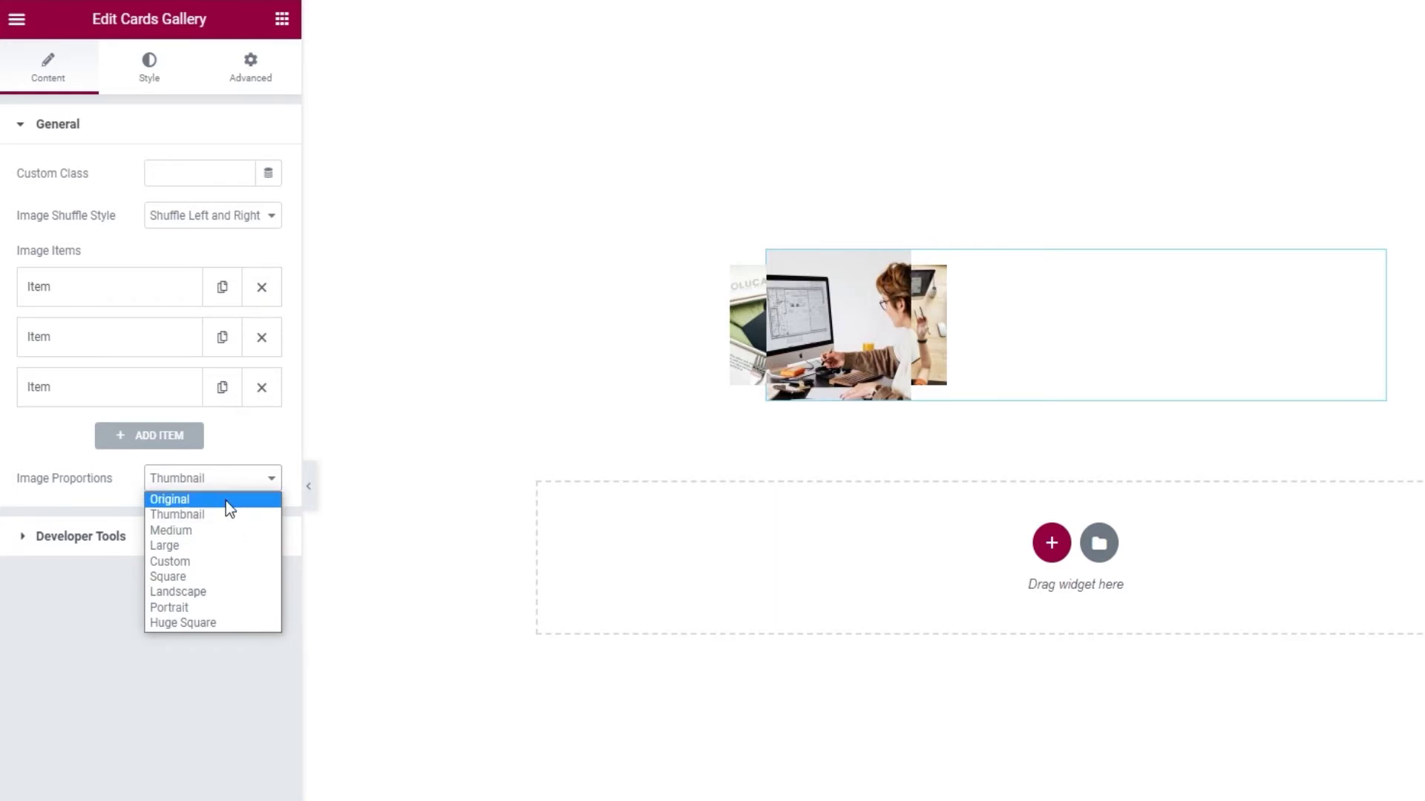
{"action": "left_click", "coordinate": [225, 502]}
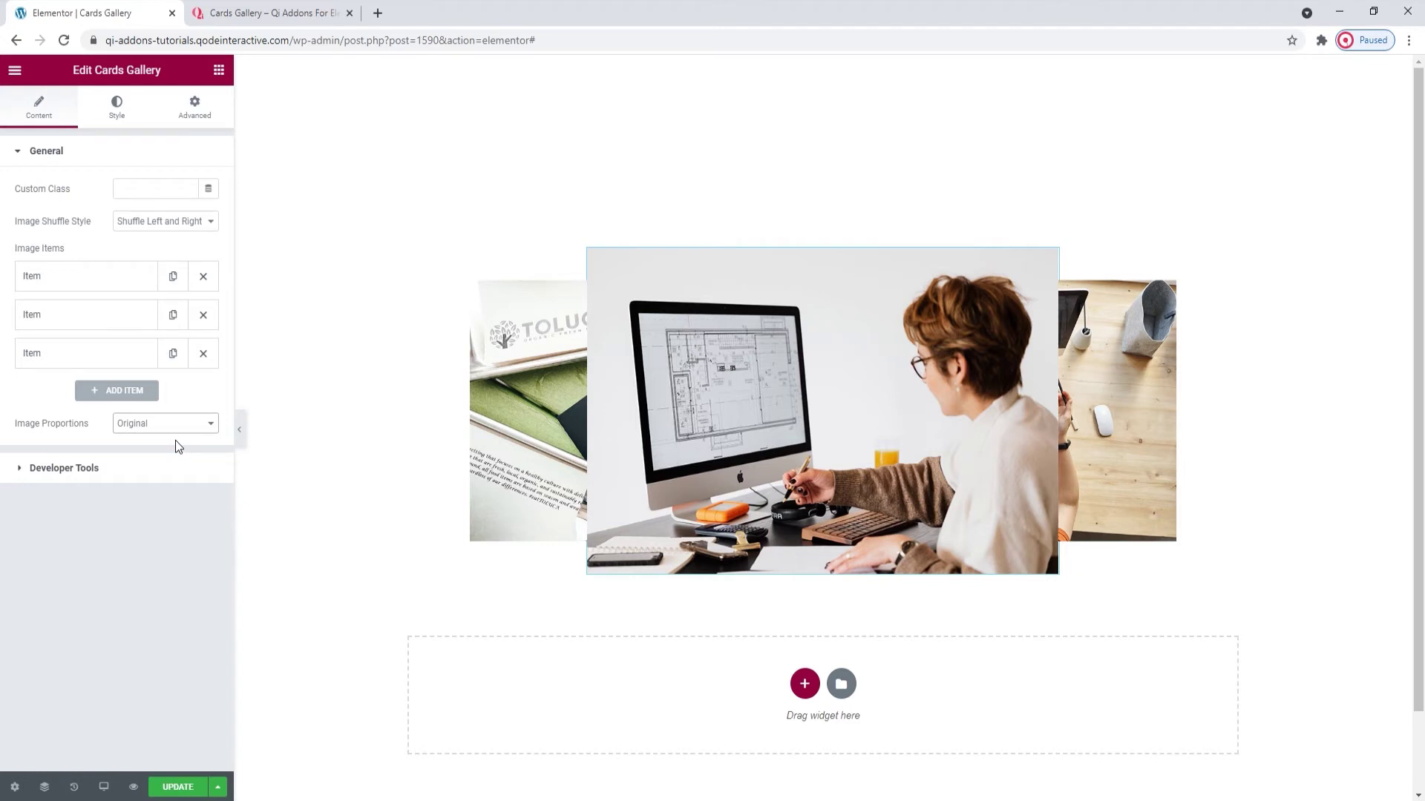
{"action": "left_click", "coordinate": [166, 479]}
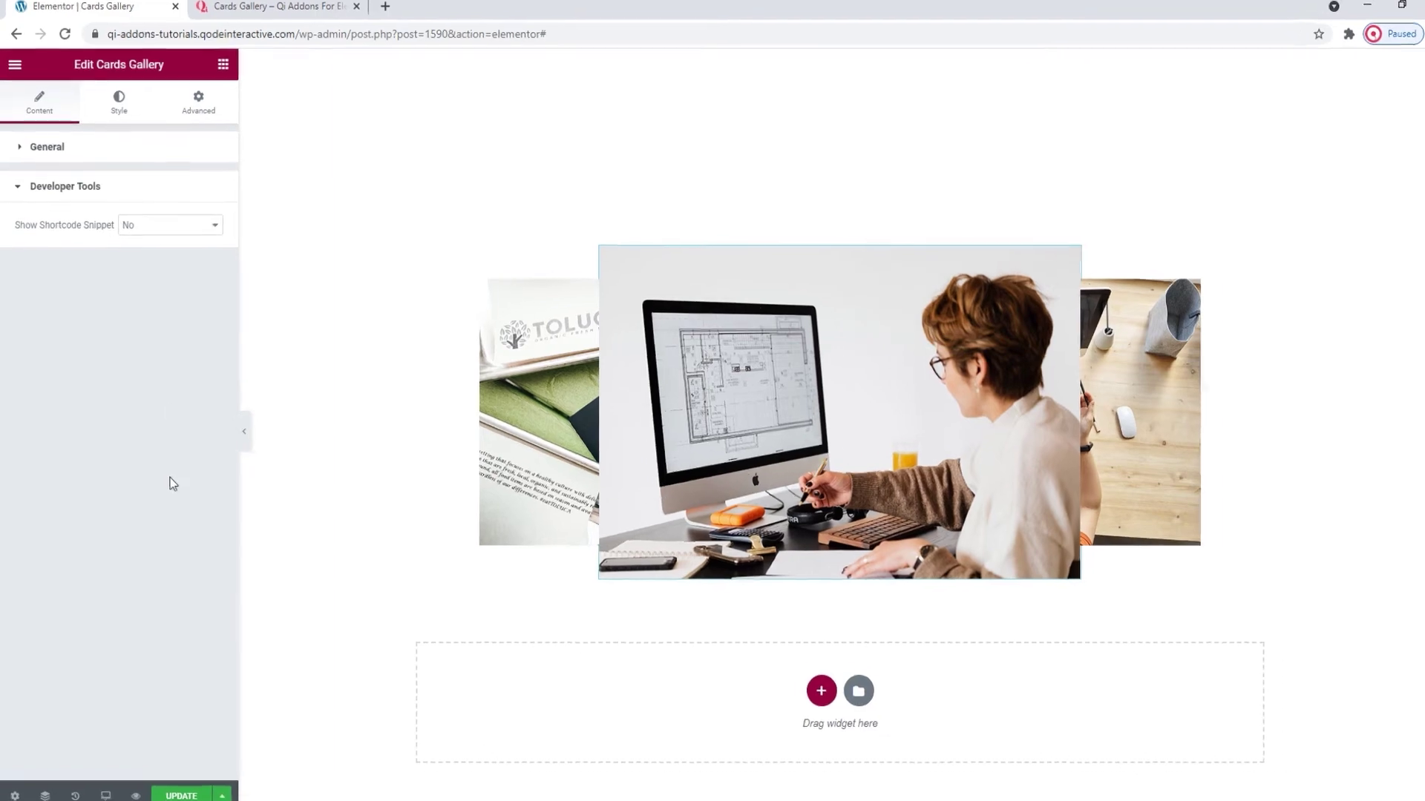
{"action": "left_click", "coordinate": [165, 228]}
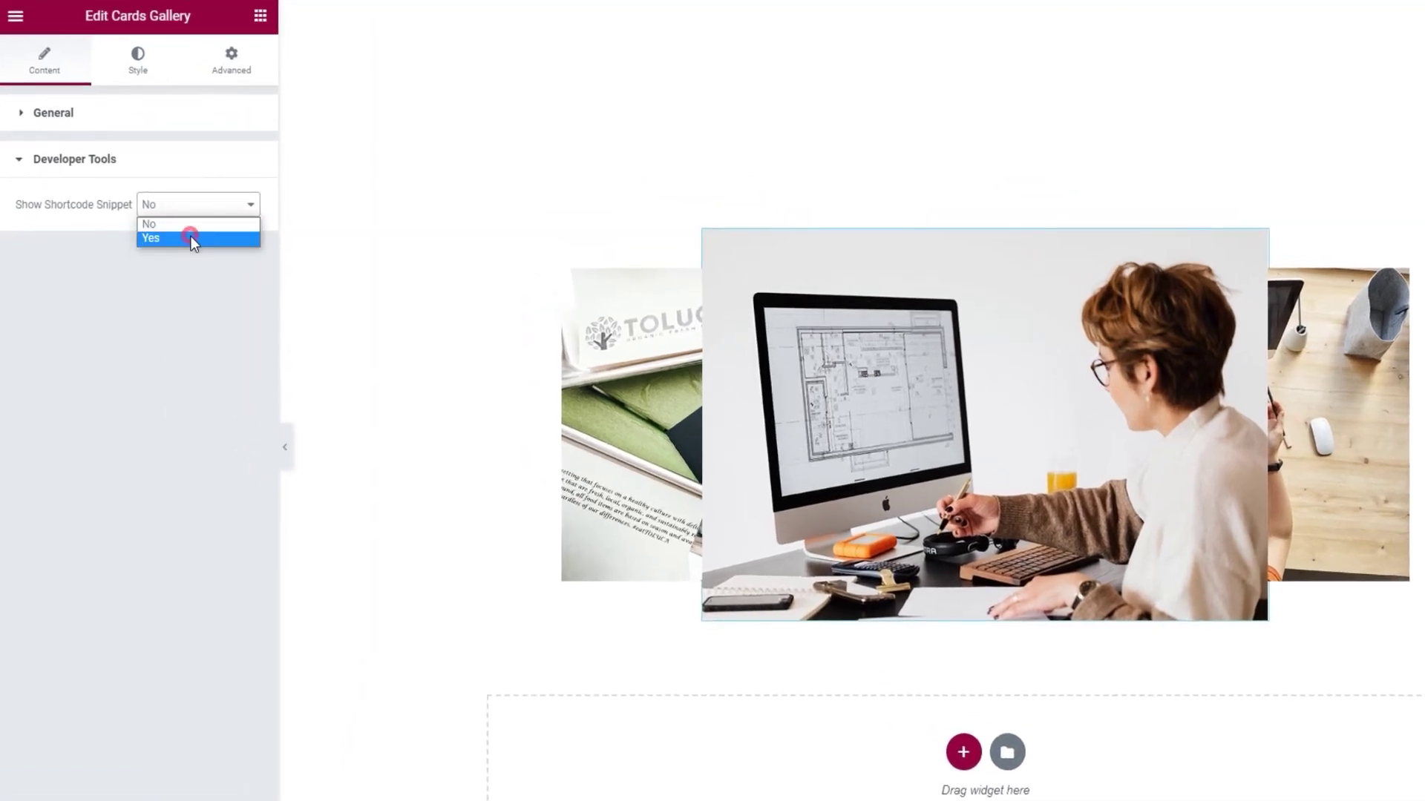
{"action": "left_click", "coordinate": [192, 239]}
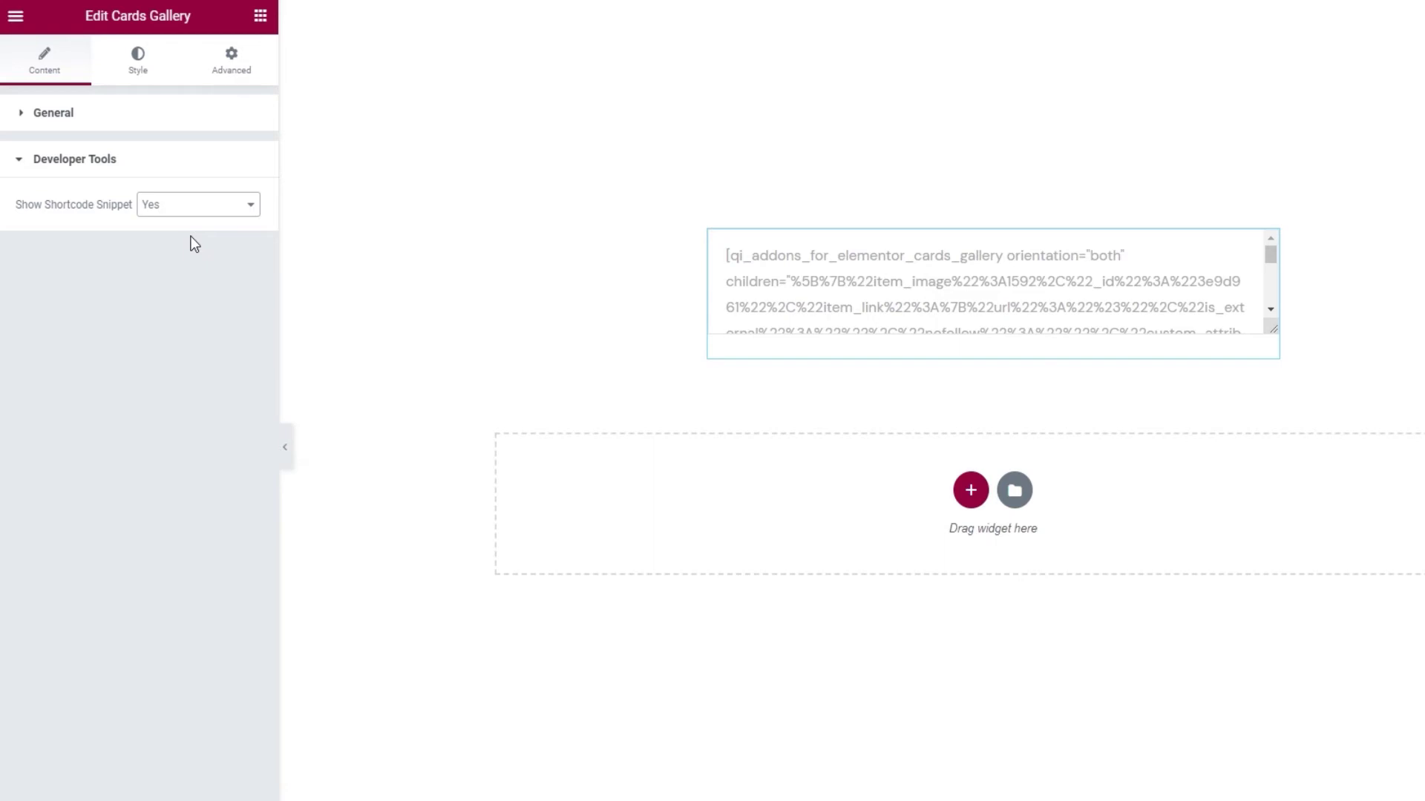
{"action": "scroll", "coordinate": [1002, 312], "scroll_direction": "down", "scroll_amount": 5}
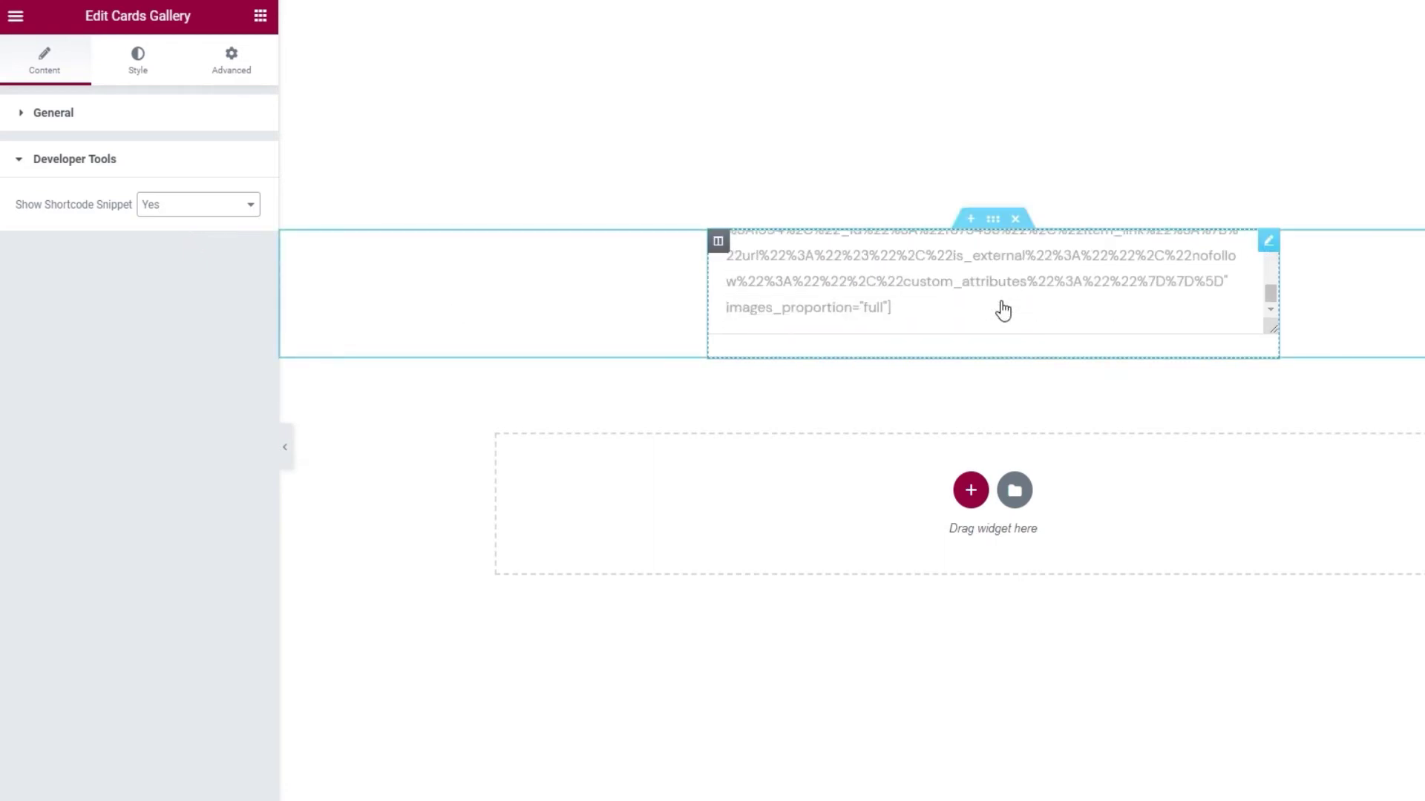
{"action": "left_click", "coordinate": [250, 210]}
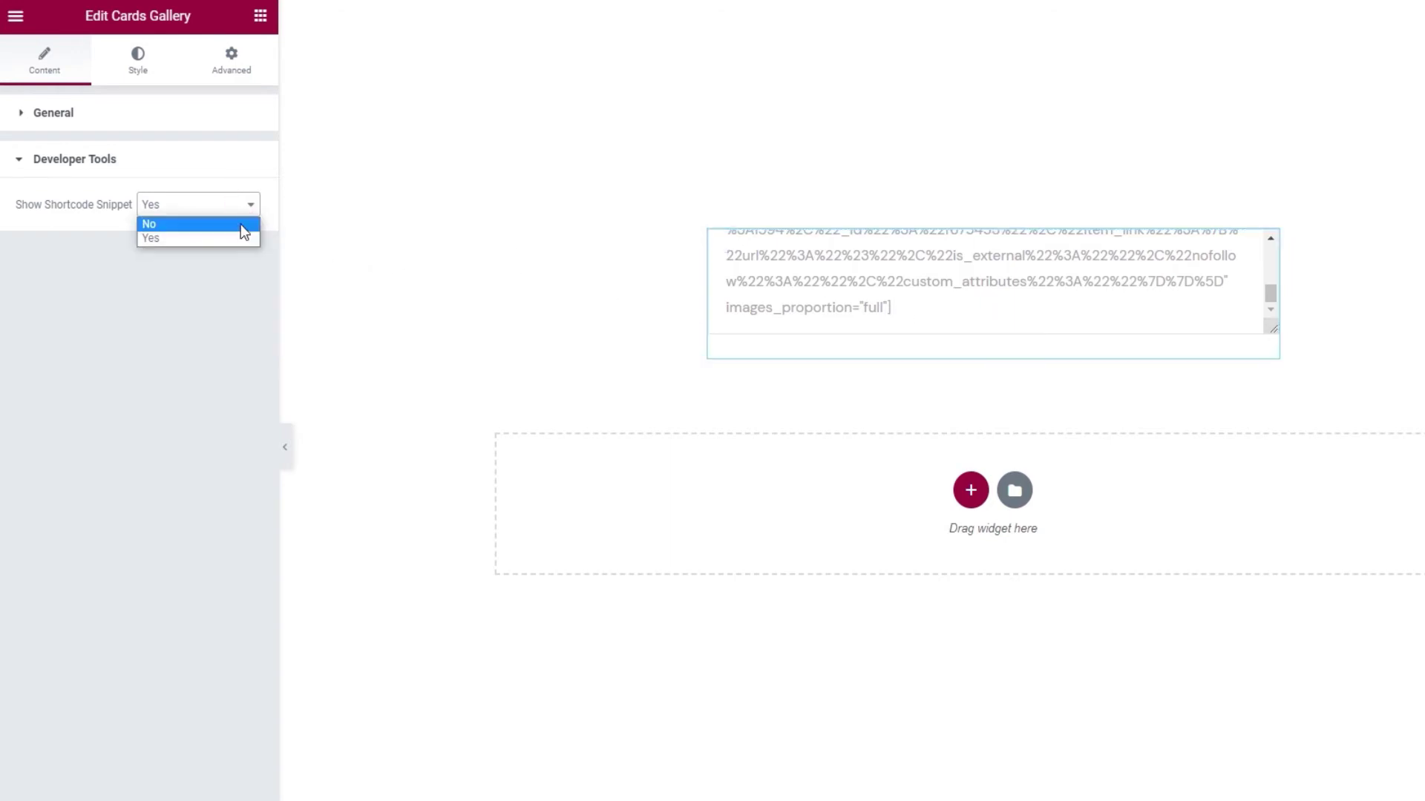
{"action": "left_click", "coordinate": [239, 227]}
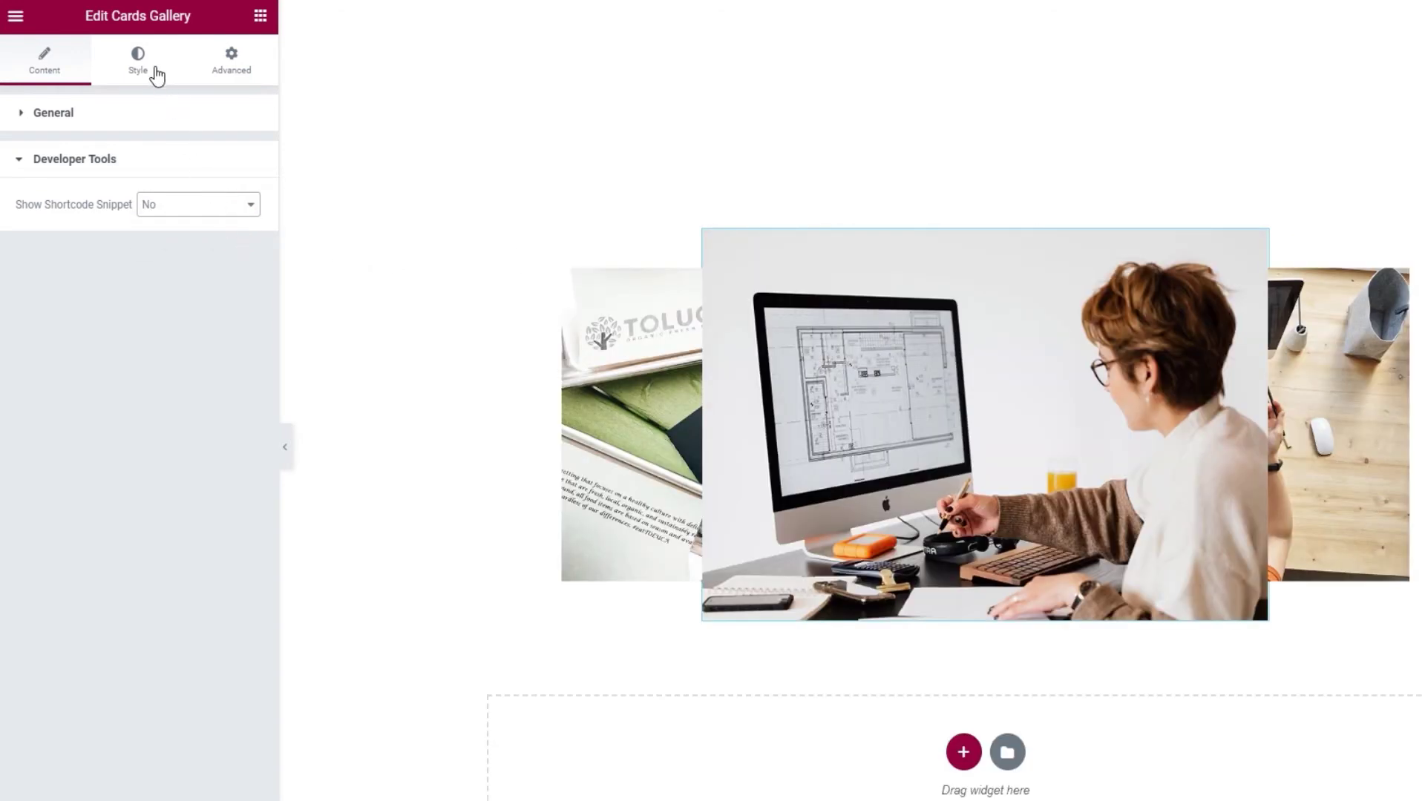
{"action": "left_click", "coordinate": [145, 64]}
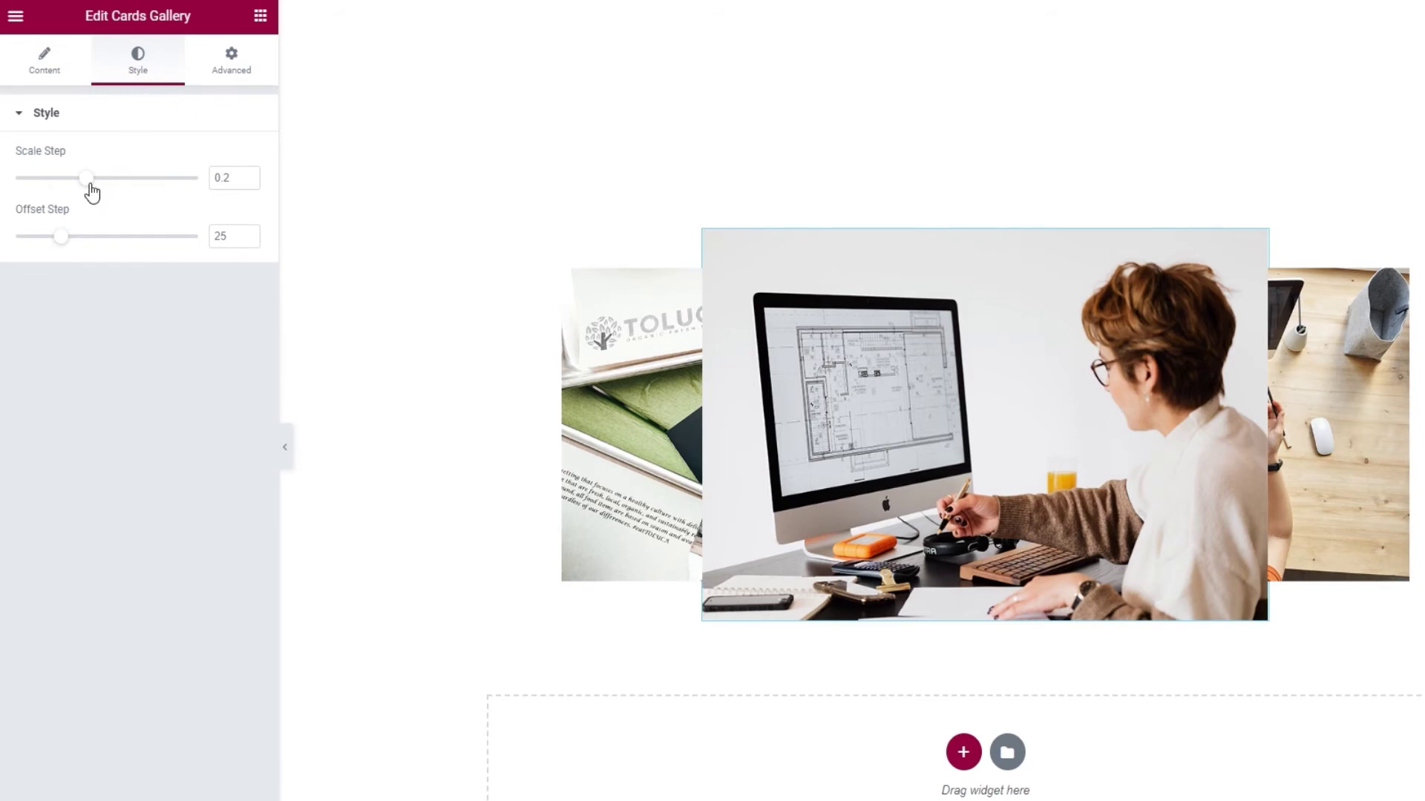
Set the gallery's Scale Step to 0.19.
{"action": "left_click_drag", "start_coordinate": [92, 193], "coordinate": [159, 202]}
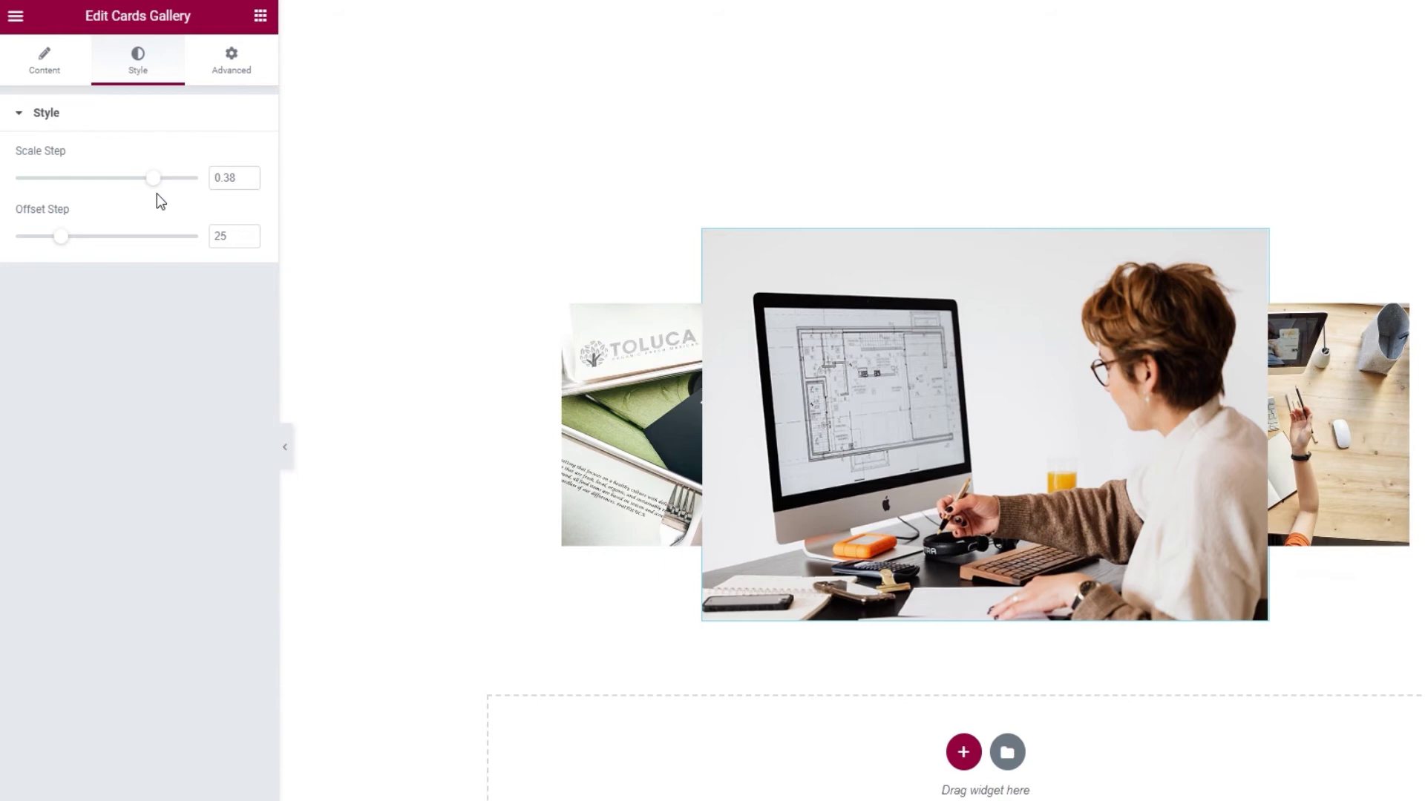
{"action": "left_click_drag", "start_coordinate": [222, 178], "coordinate": [241, 176]}
{"action": "type", "text": "19"}
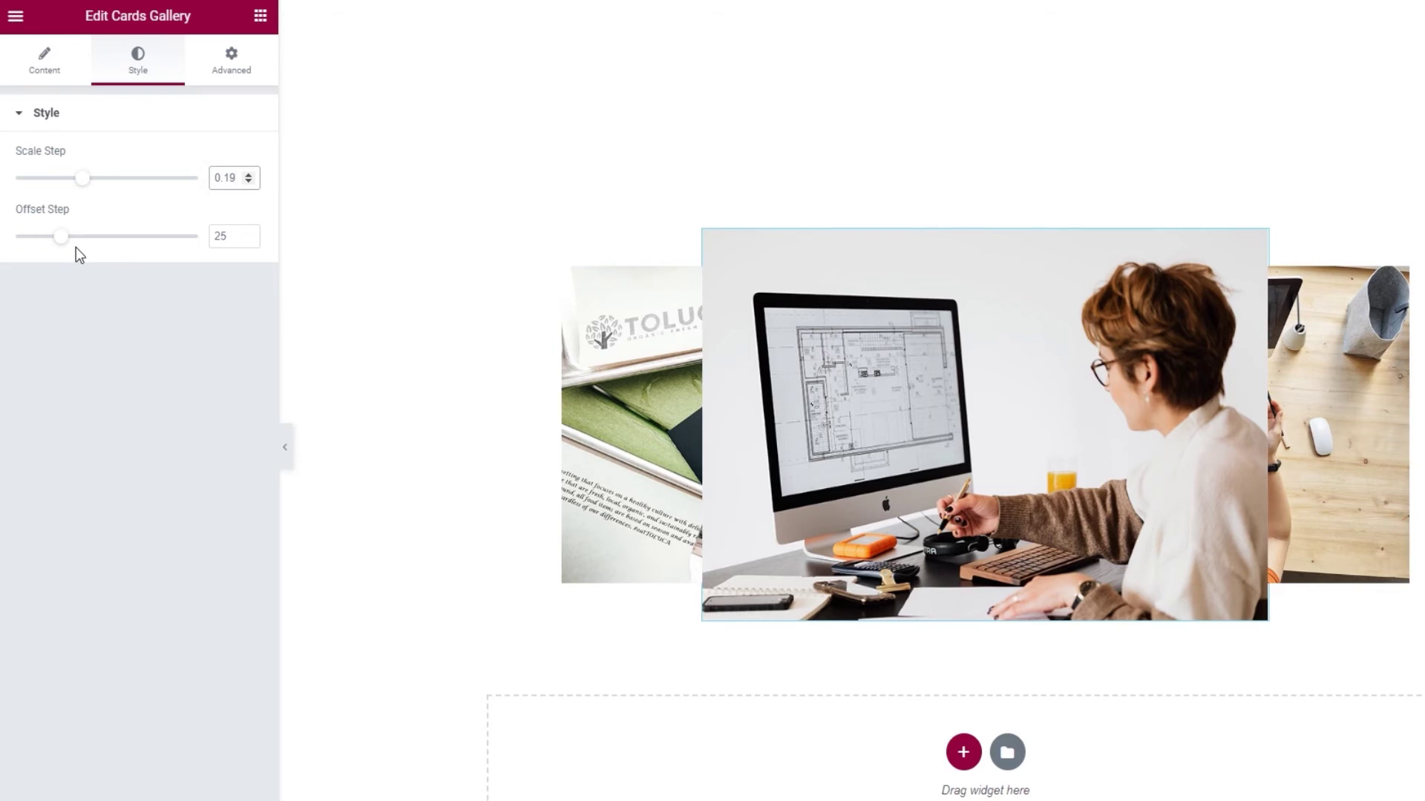
Set the Offset Step to 37 and save the page.
{"action": "left_click_drag", "start_coordinate": [63, 237], "coordinate": [108, 248]}
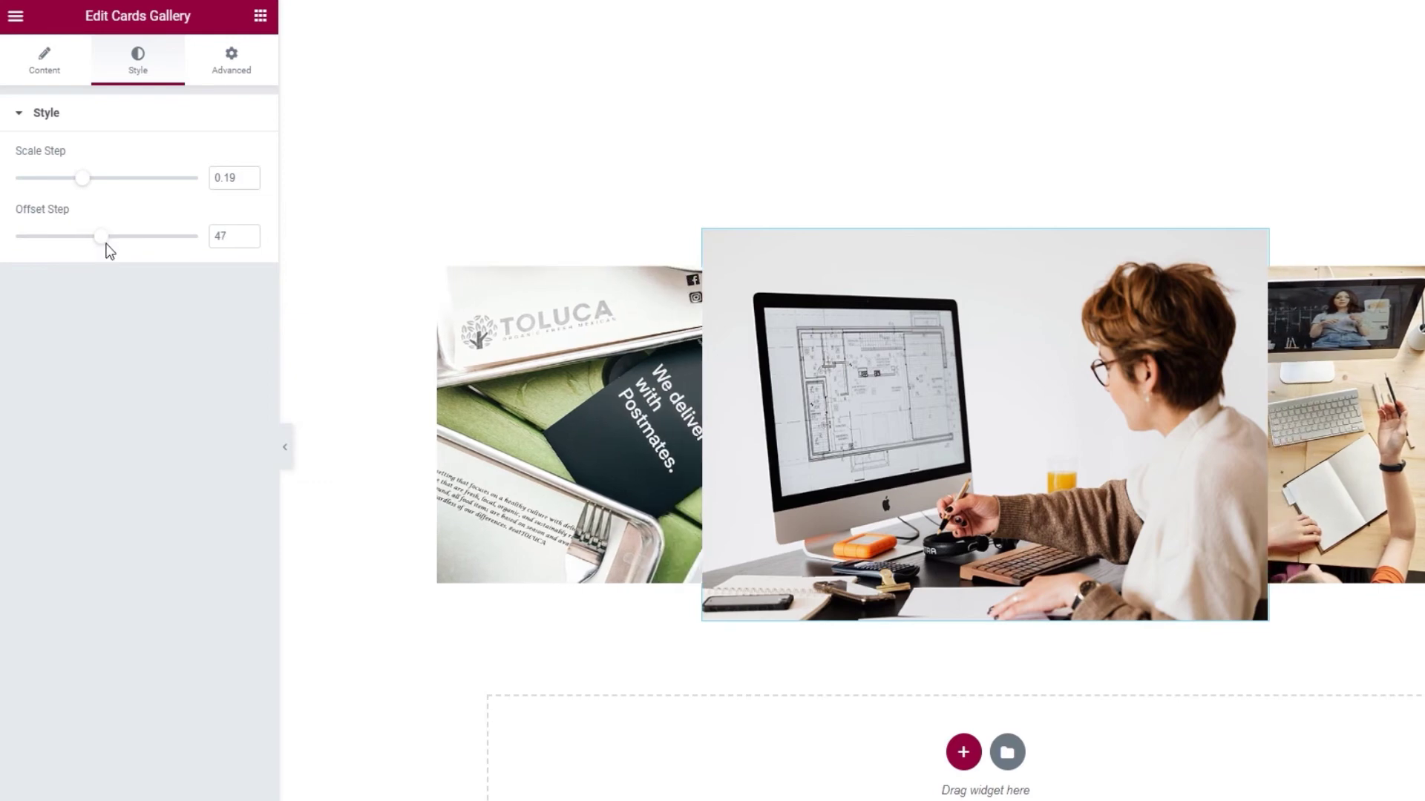
{"action": "double_click", "coordinate": [214, 233]}
{"action": "type", "text": "37"}
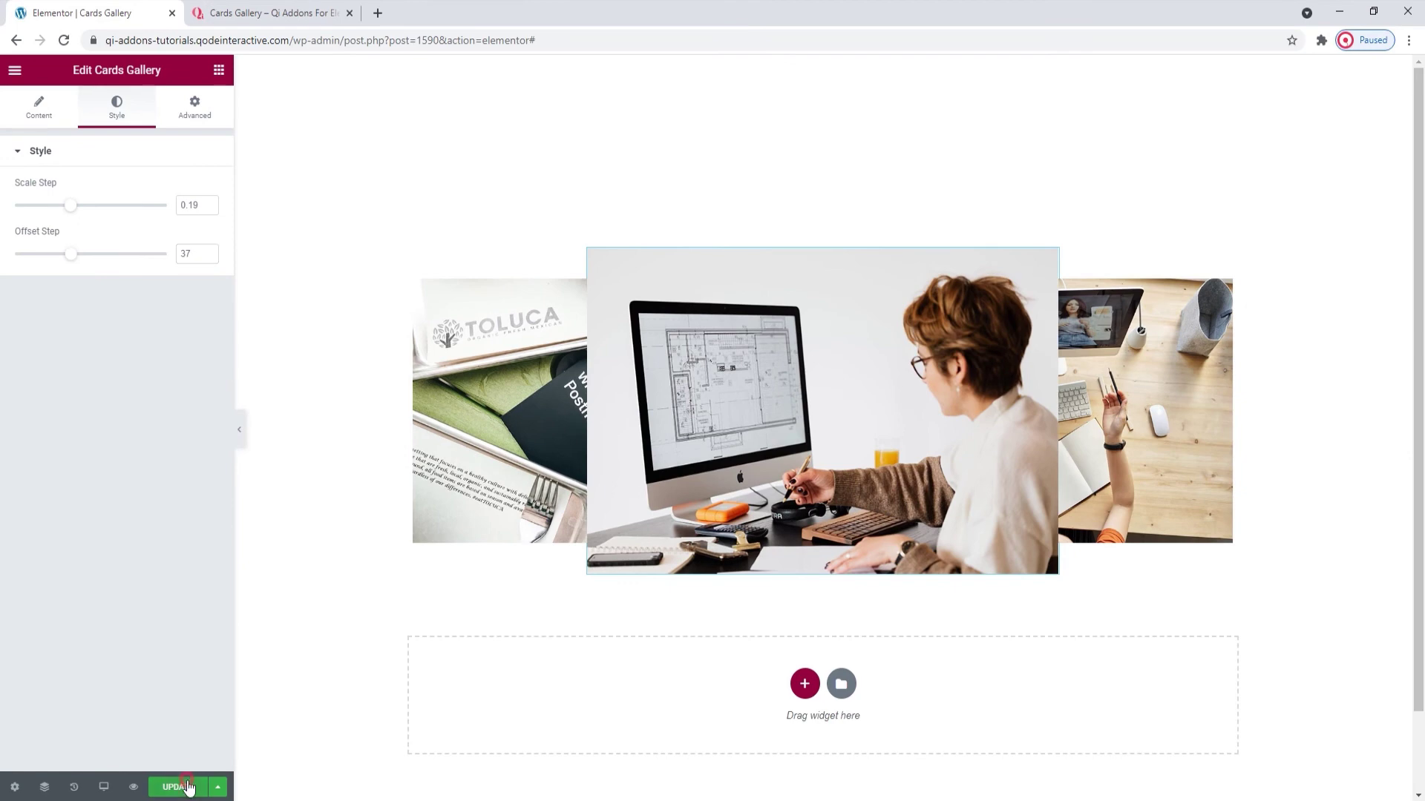
{"action": "left_click", "coordinate": [178, 787]}
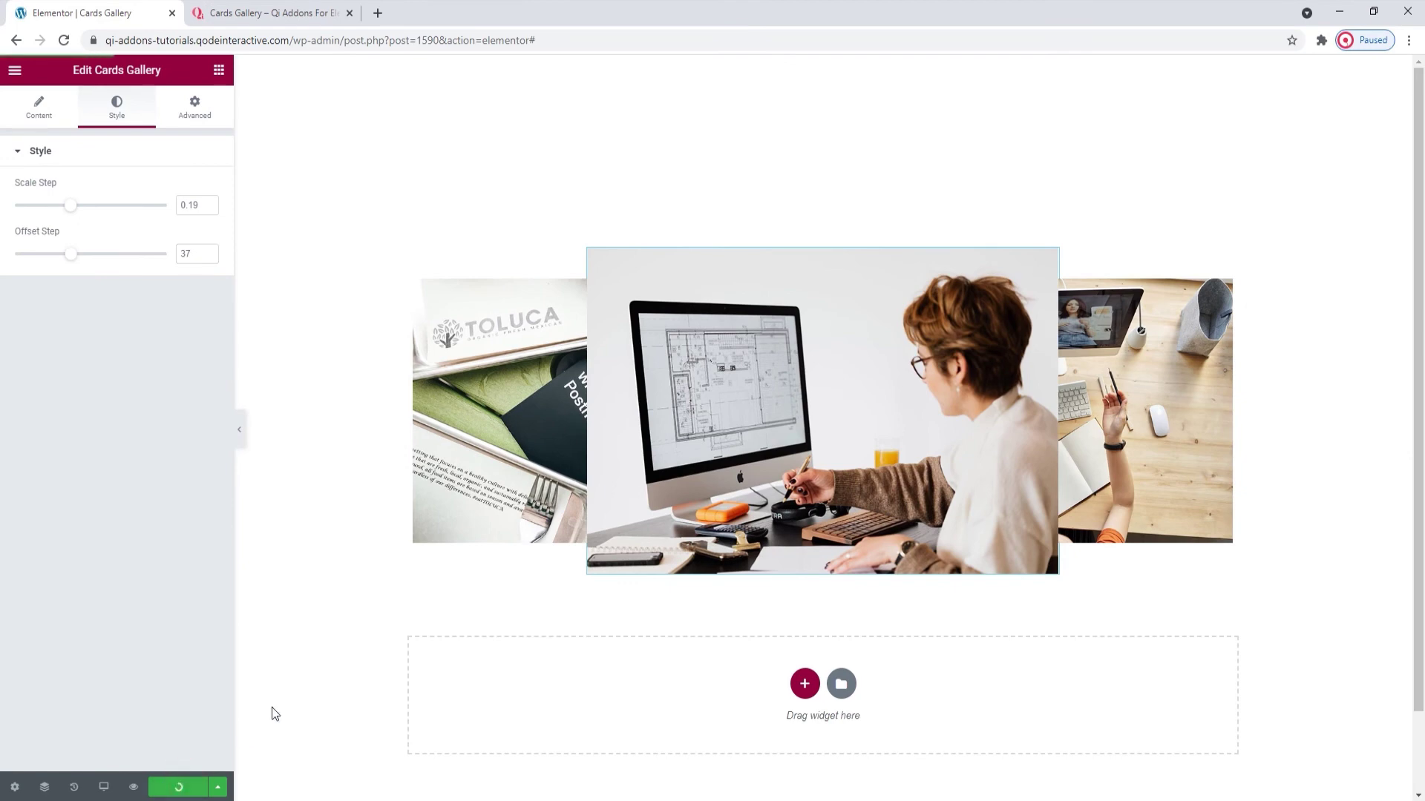
Test the saved gallery by shuffling the left and right cards, then return to the Qi Addons demo page's top.
{"action": "left_click", "coordinate": [455, 483]}
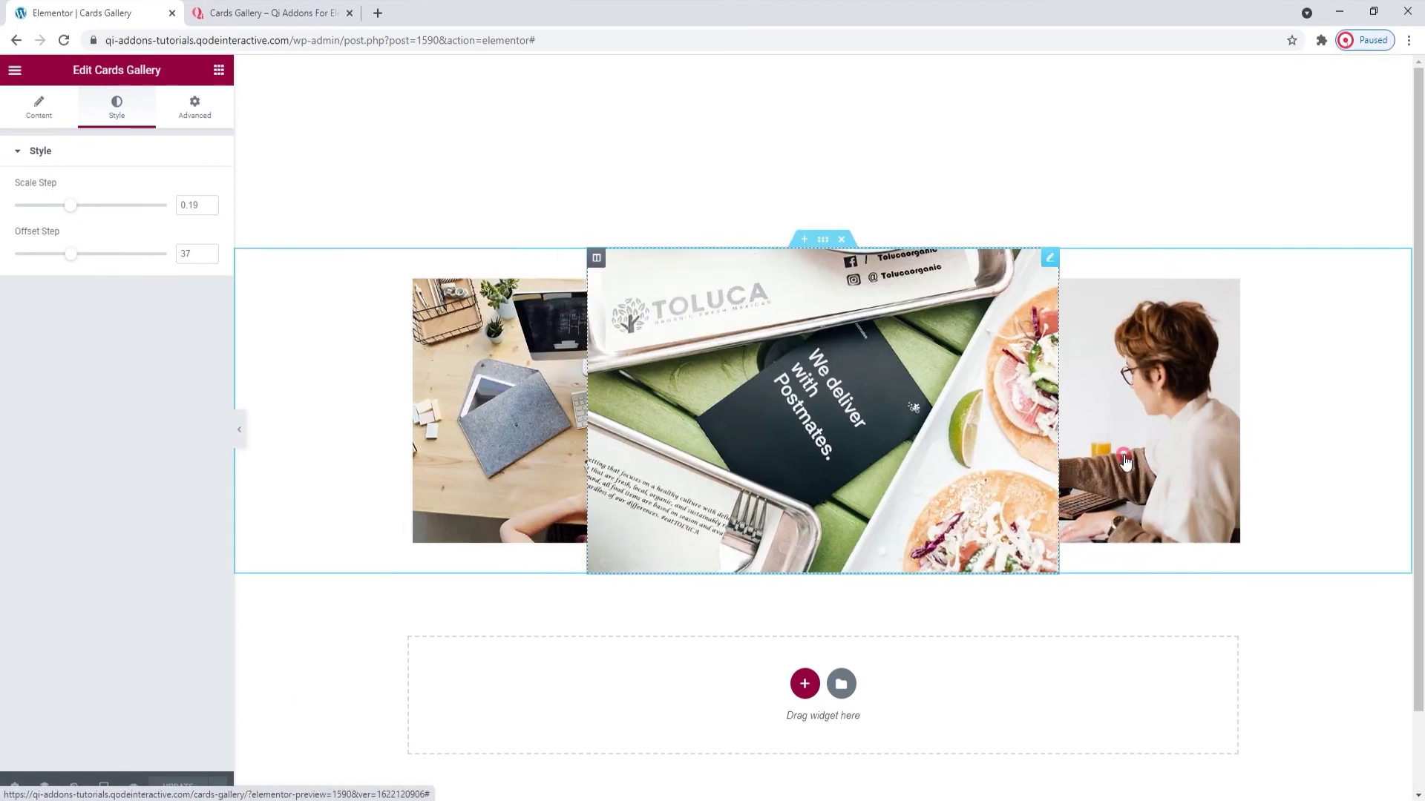
{"action": "left_click", "coordinate": [1126, 463]}
{"action": "left_click", "coordinate": [1126, 463]}
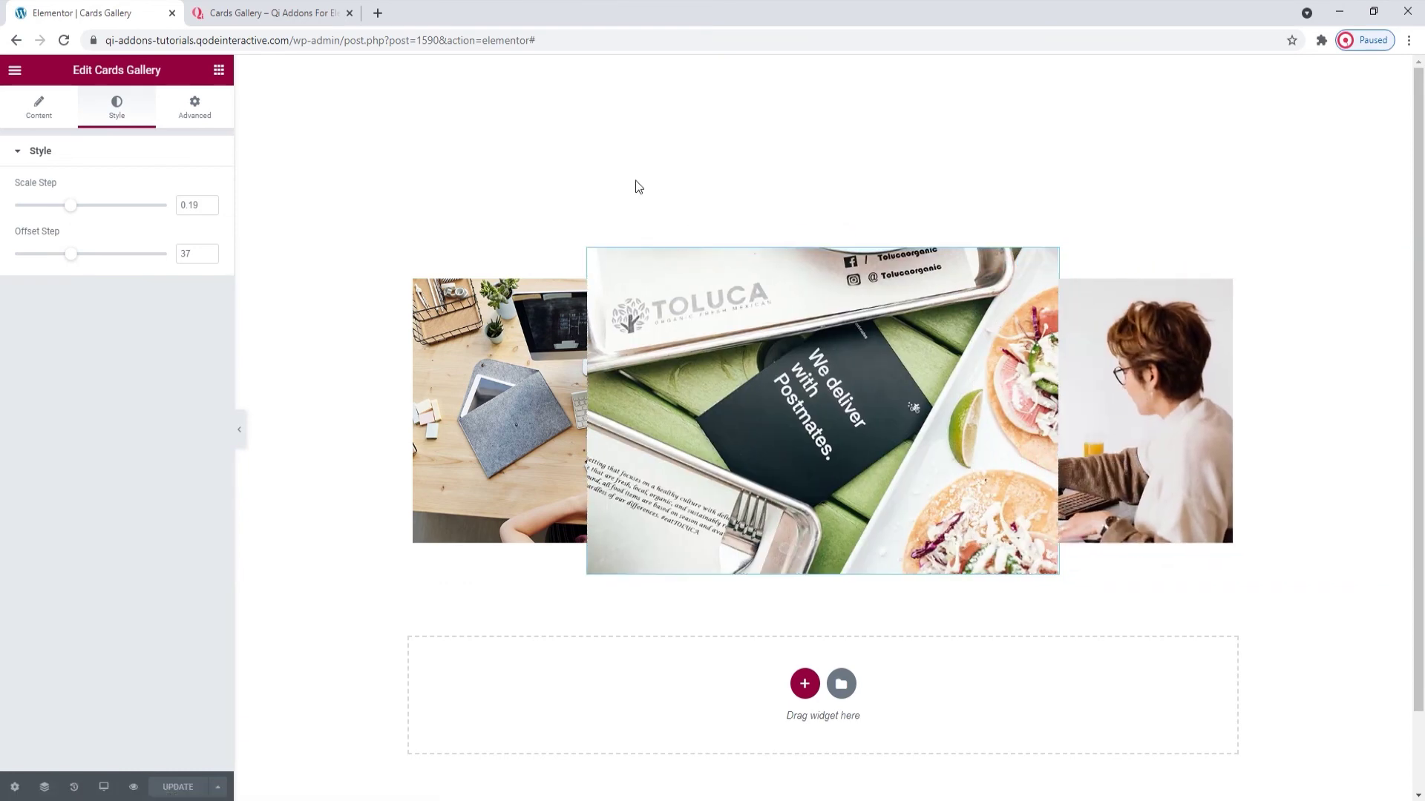
{"action": "left_click", "coordinate": [271, 13]}
{"action": "left_click", "coordinate": [1382, 757]}
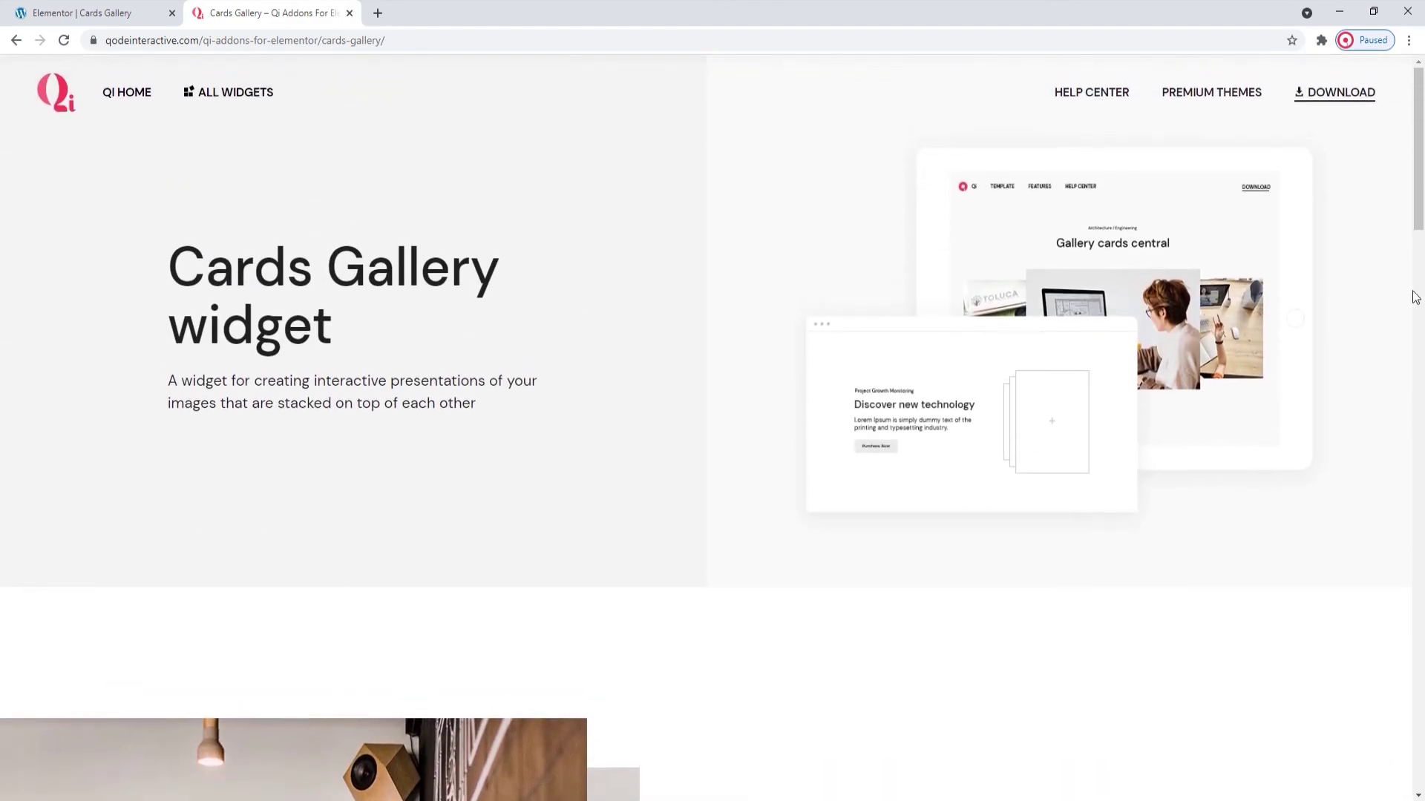
{"action": "left_click_drag", "start_coordinate": [1418, 143], "coordinate": [1422, 424]}
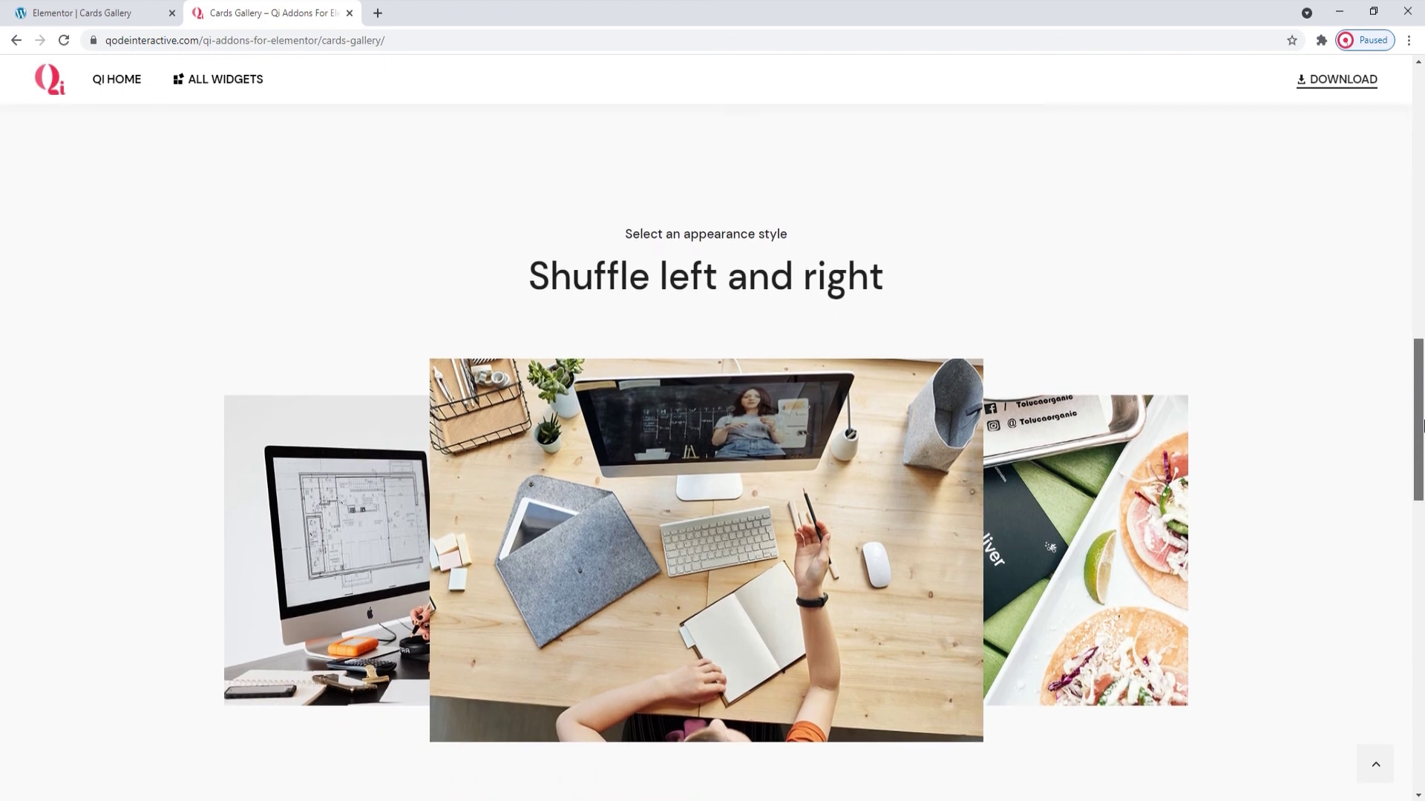
{"action": "left_click_drag", "start_coordinate": [1422, 424], "coordinate": [1421, 589]}
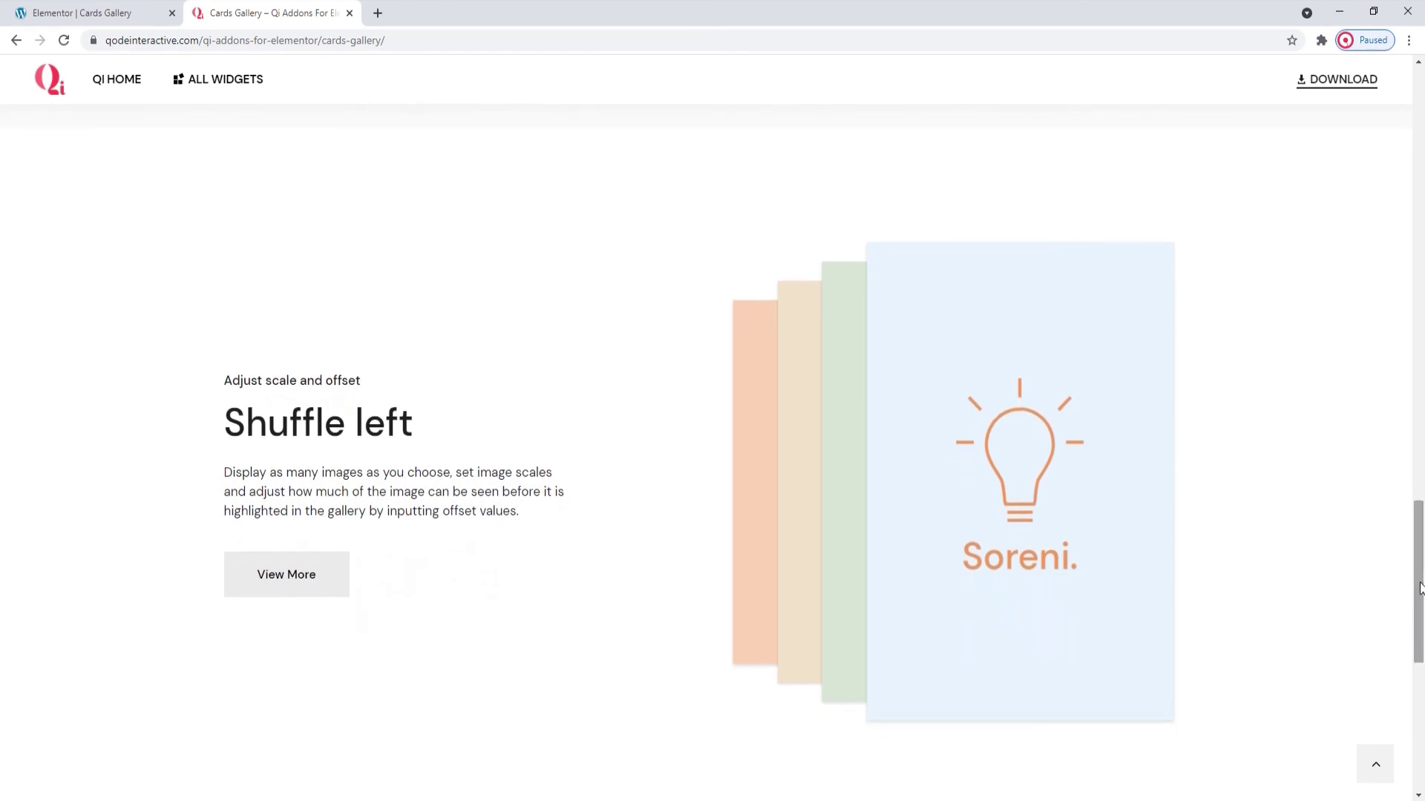